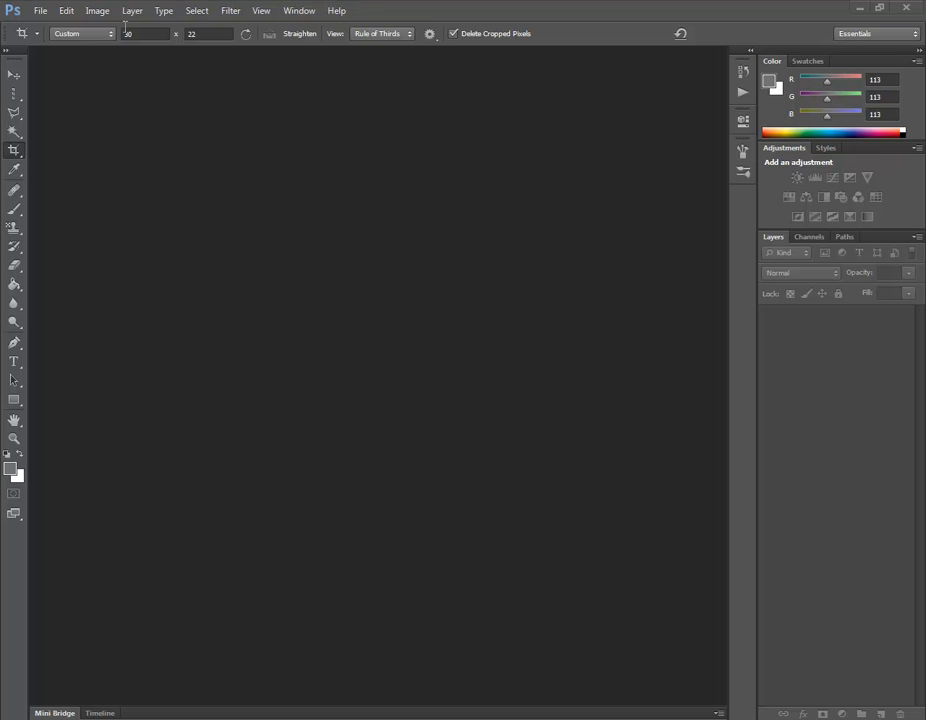
Switch to the surfaces template in Rhino and show its layer list with enough width to read all layer names
mouse_move(58, 1)
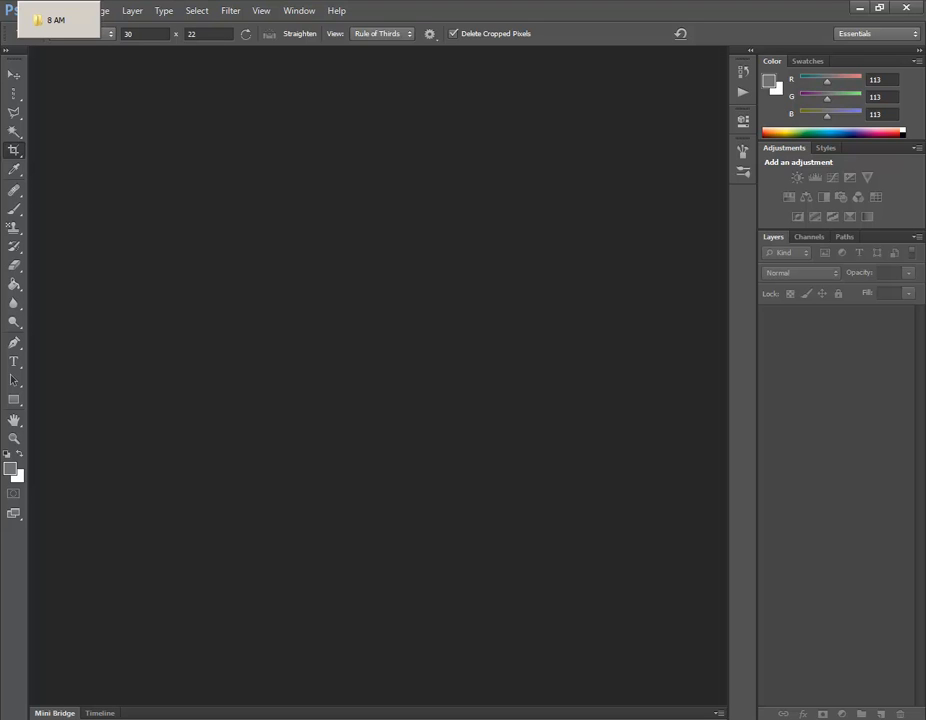
left_click(55, 20)
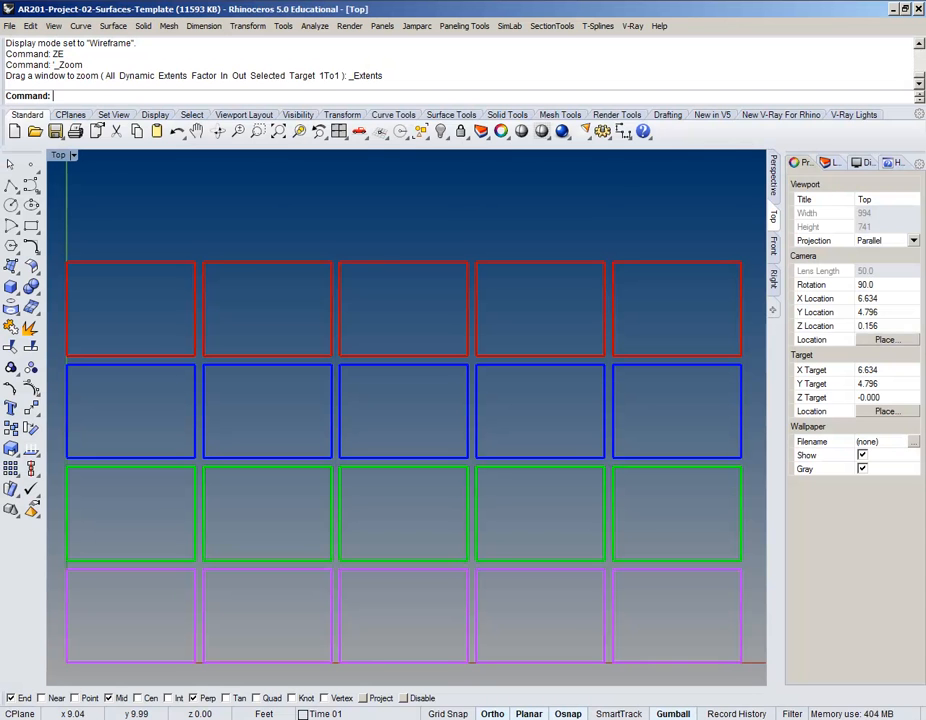
scroll(277, 345, "down", 1)
scroll(290, 352, "down", 3)
right_click_drag(307, 353, 480, 337)
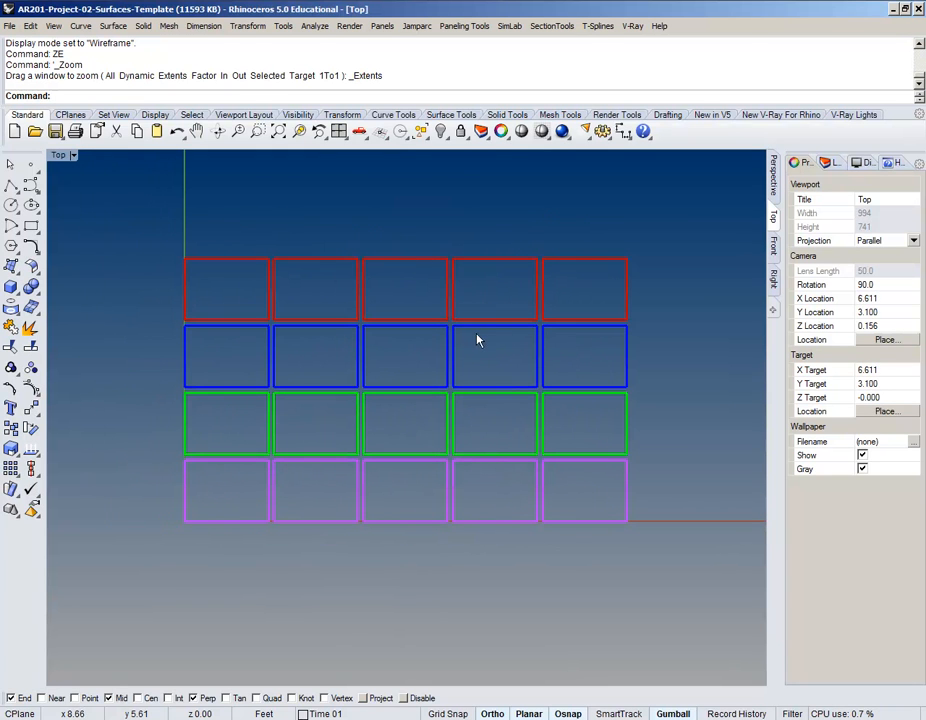
left_click(838, 164)
left_click_drag(784, 281, 717, 280)
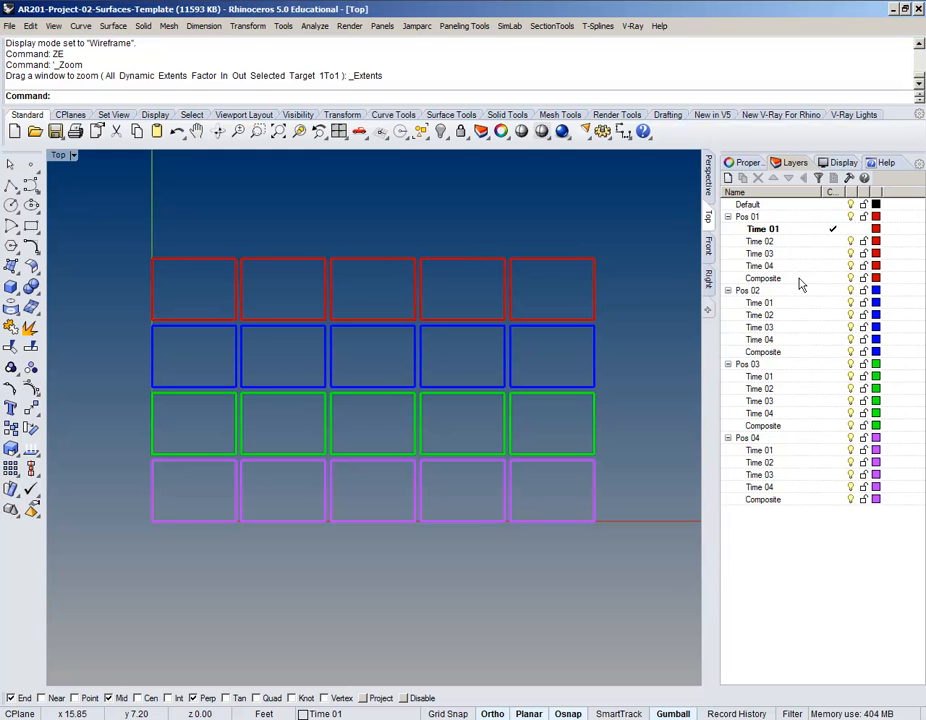
Examine the rows of red, blue, green and purple rectangles in the template's Top view
left_click(594, 287)
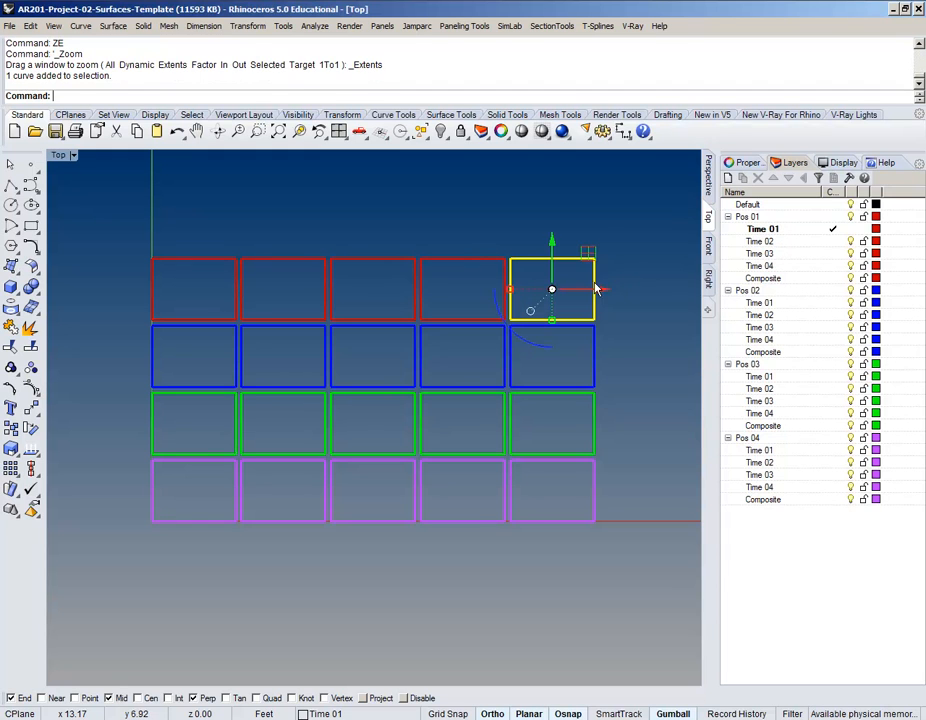
left_click(379, 179)
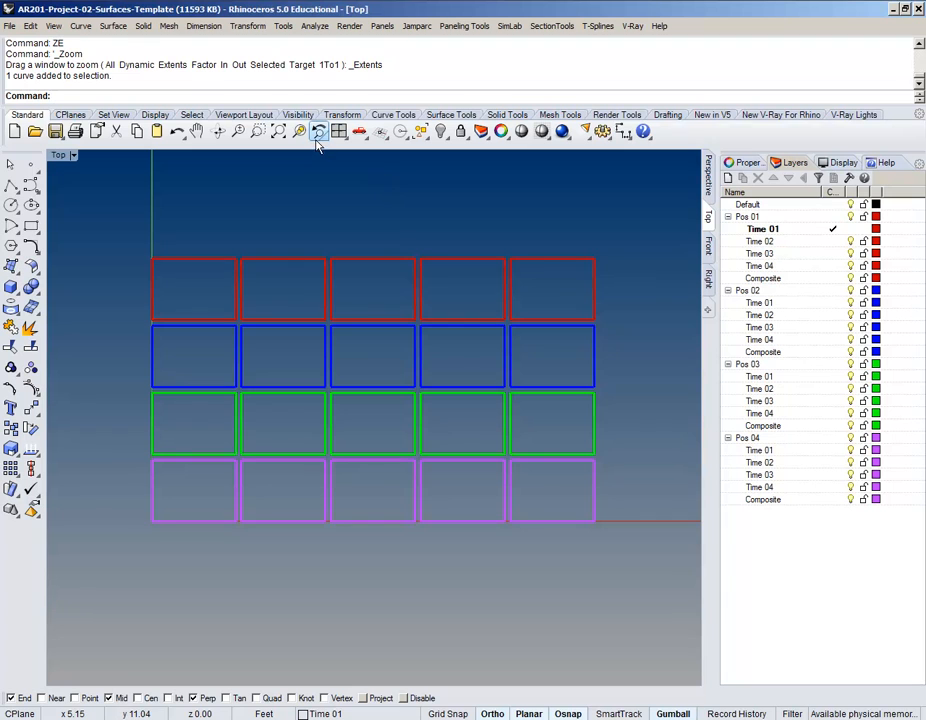
scroll(308, 318, "up", 4)
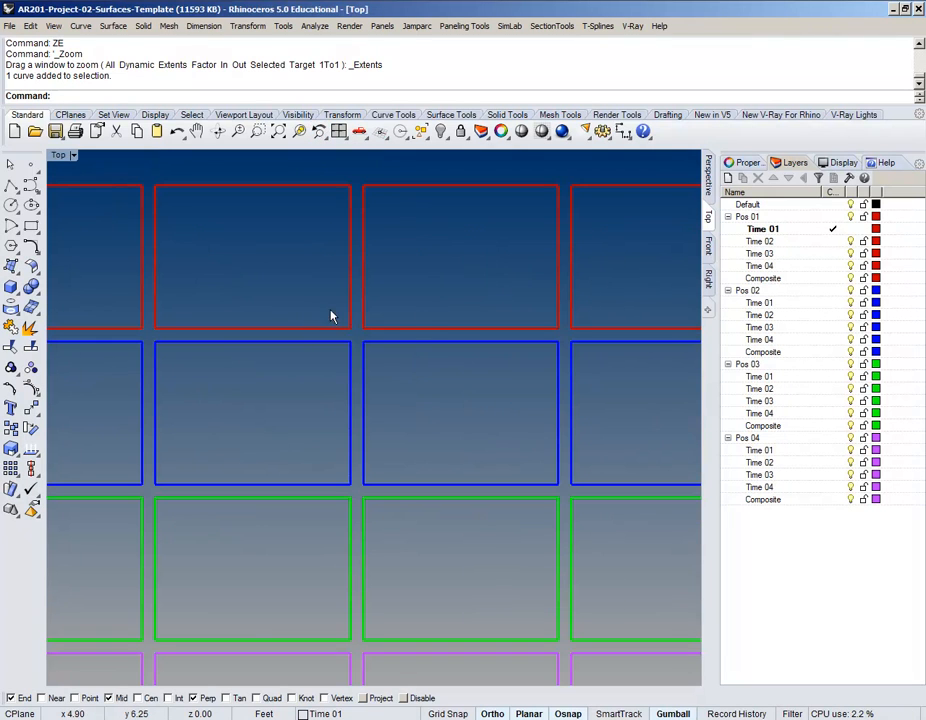
scroll(347, 269, "down", 3)
mouse_move(620, 350)
right_mouse_down()
mouse_move(625, 314)
mouse_move(610, 340)
right_mouse_up()
scroll(229, 219, "up", 2)
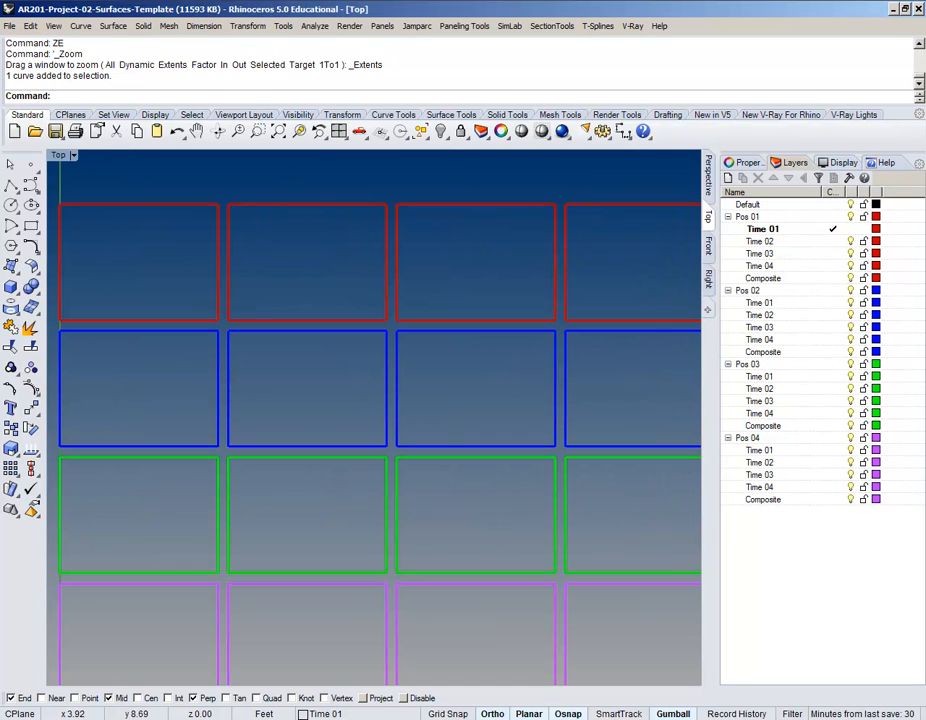
Open the photos DSCN1310 and DSCN1303 from the 8 AM folder in Photoshop
key("alt+Tab")
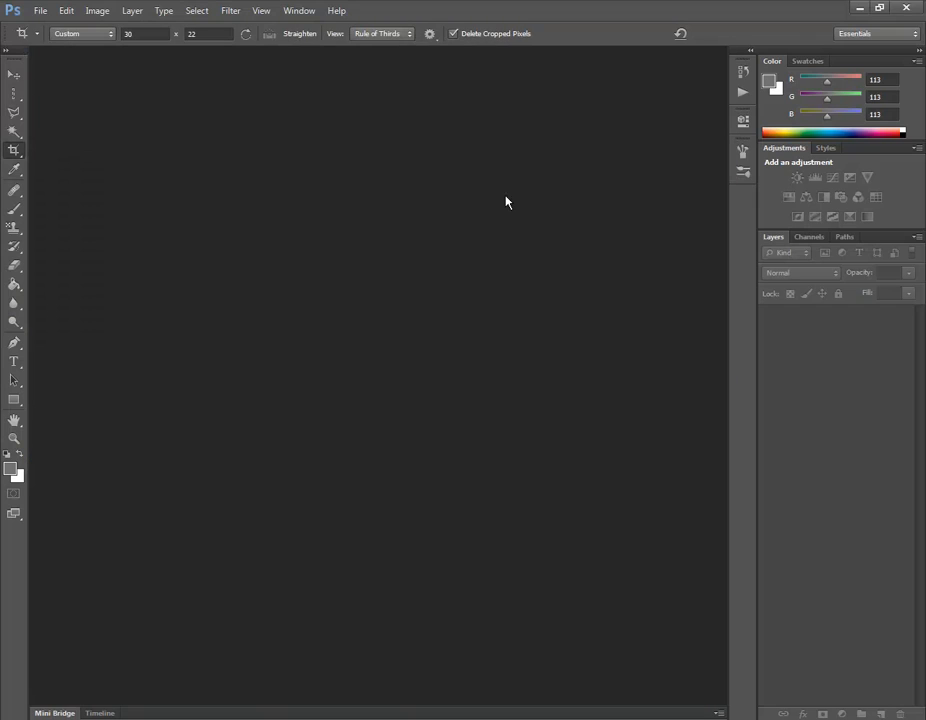
key("alt+Tab")
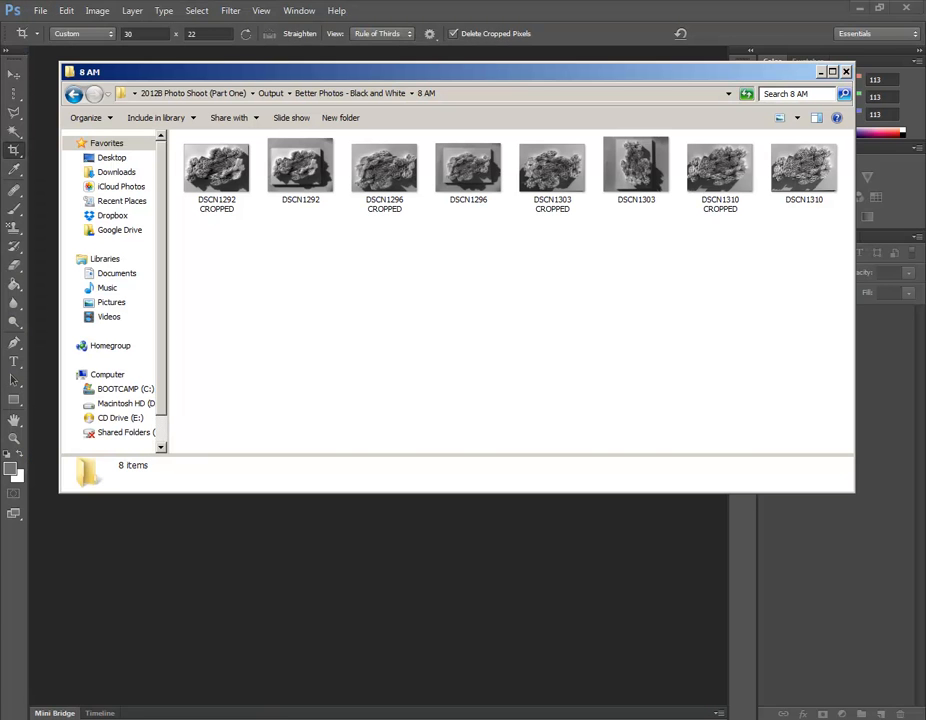
right_click(814, 177)
mouse_move(843, 301)
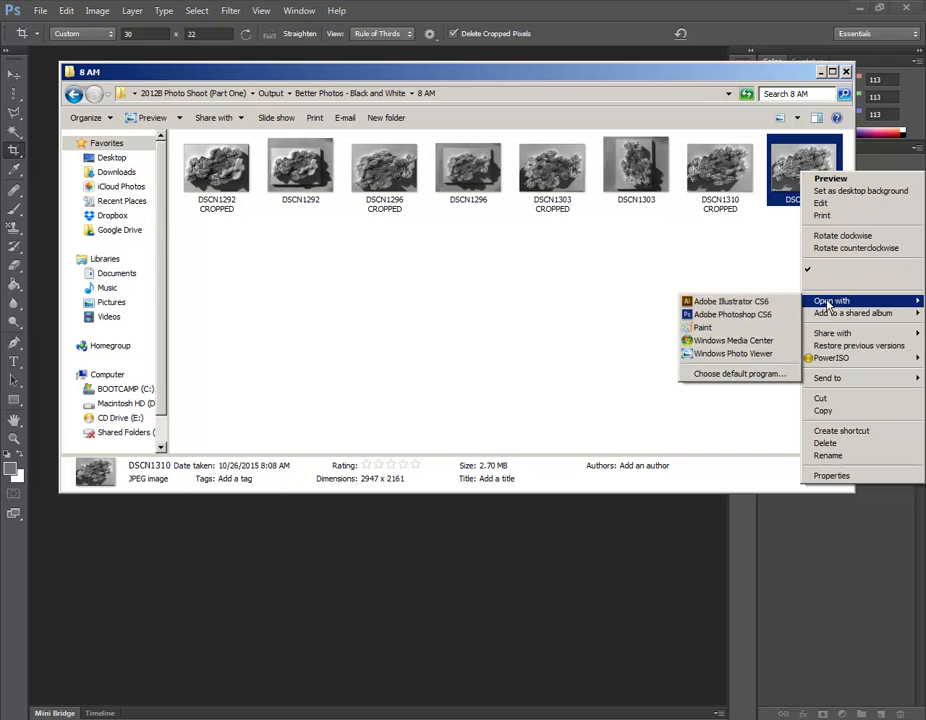
left_click(755, 317)
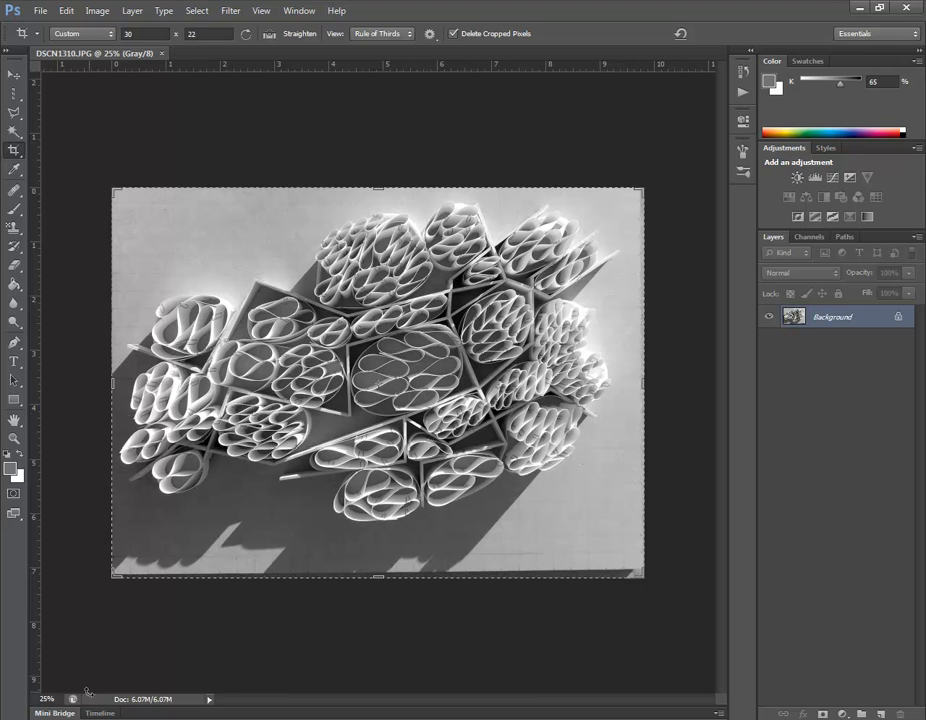
left_click(39, 12)
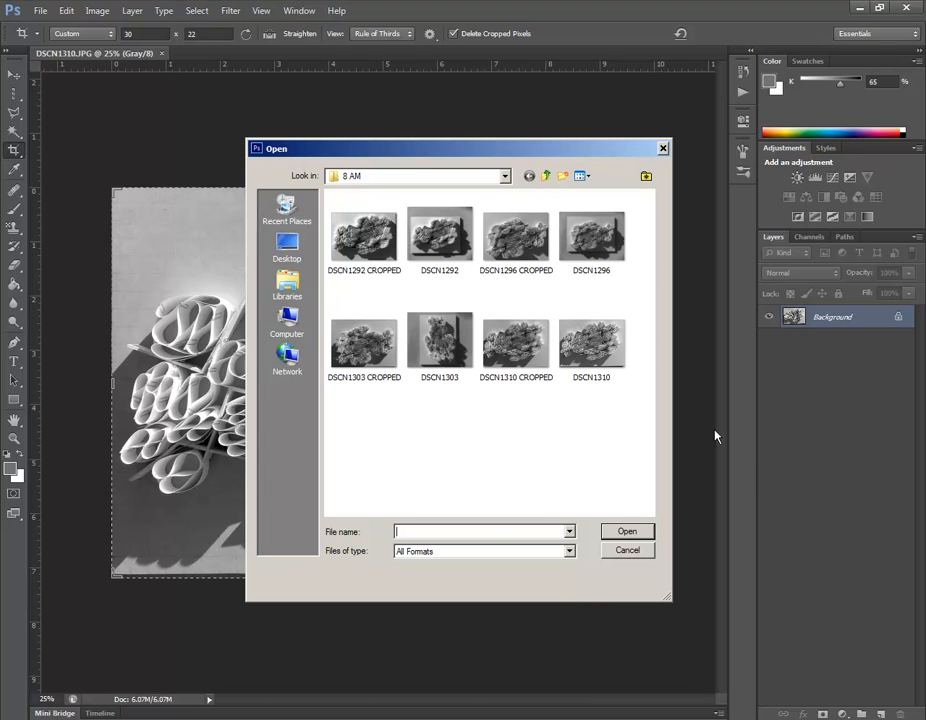
double_click(440, 335)
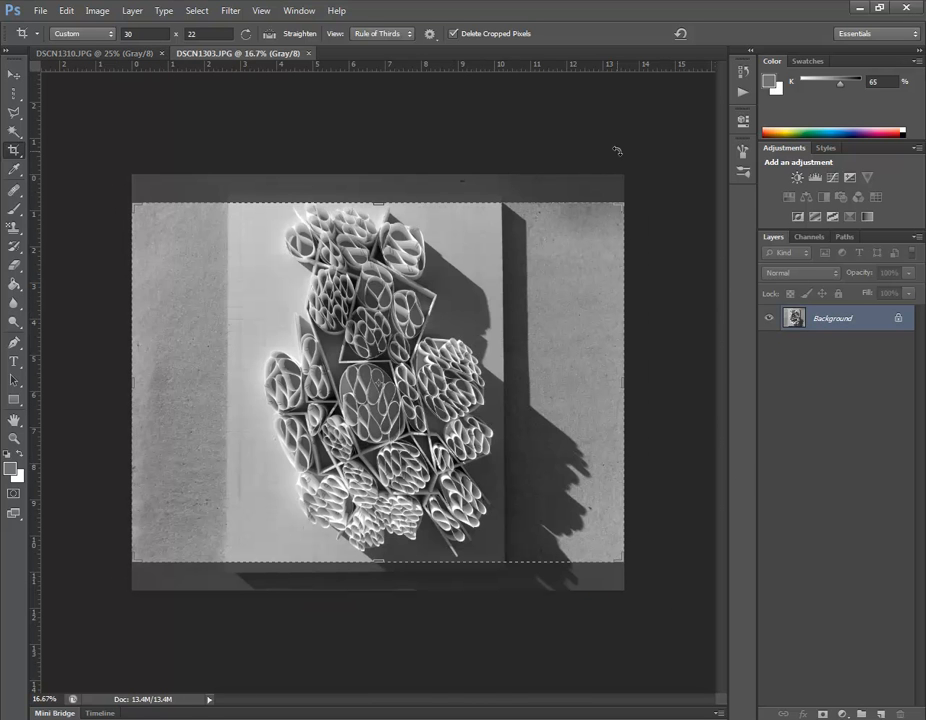
Rotate the DSCN1303 photo about 90° clockwise inside the crop frame and shrink the frame with the aspect ratio cleared
left_click_drag(632, 170, 557, 630)
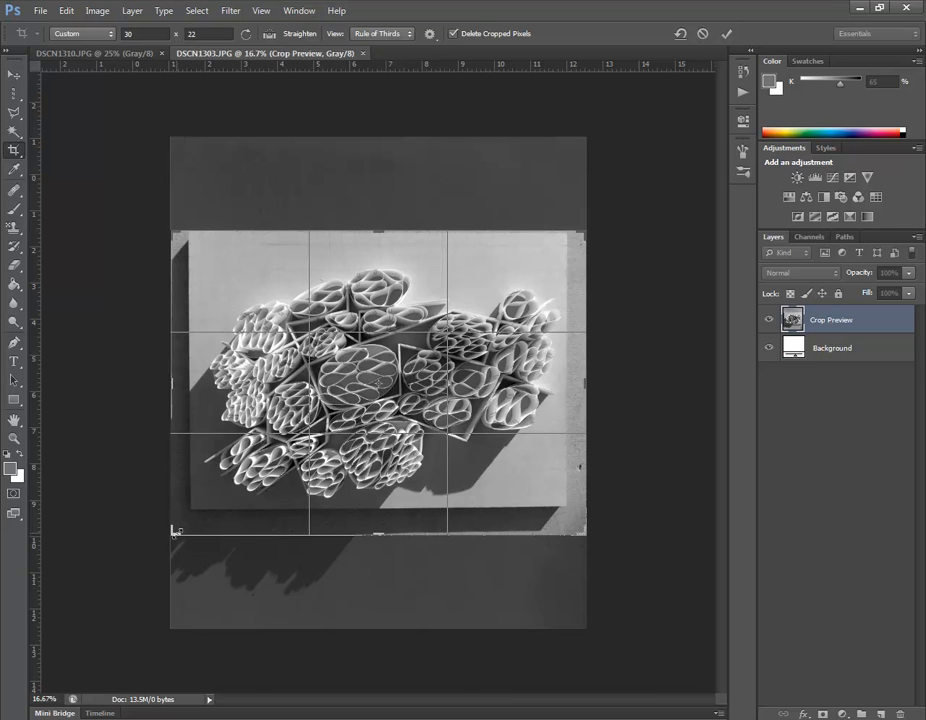
left_click(157, 33)
key("BackSpace")
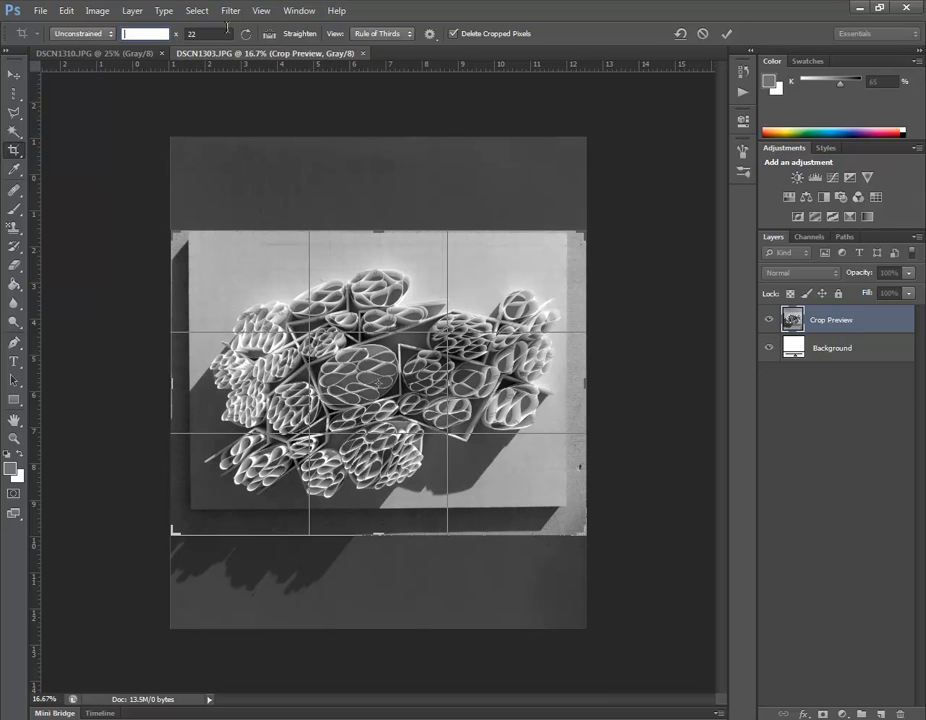
key("Tab")
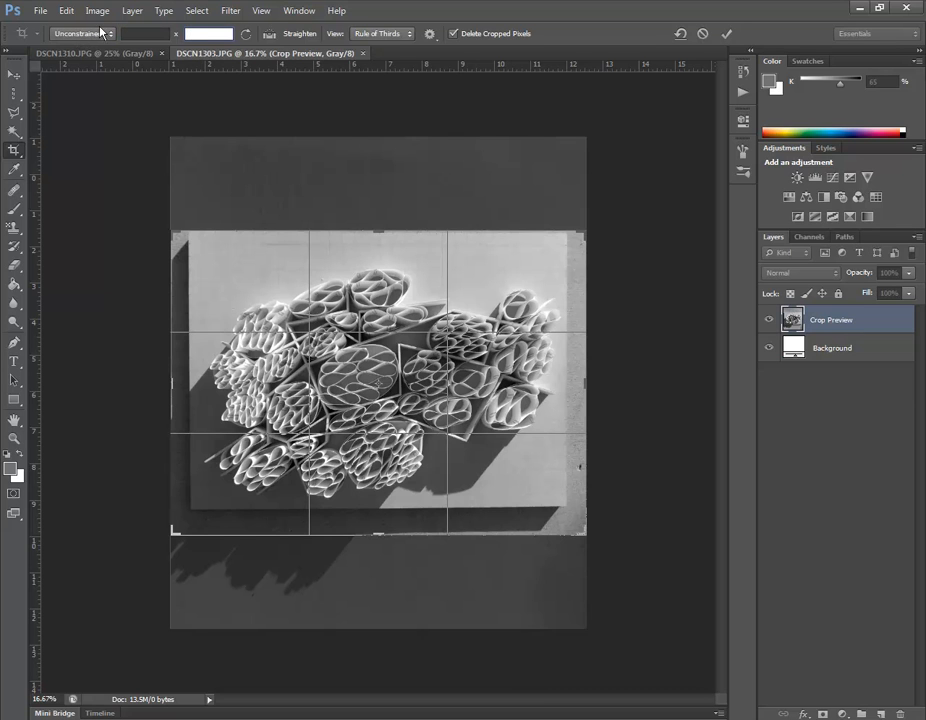
left_click_drag(171, 532, 197, 515)
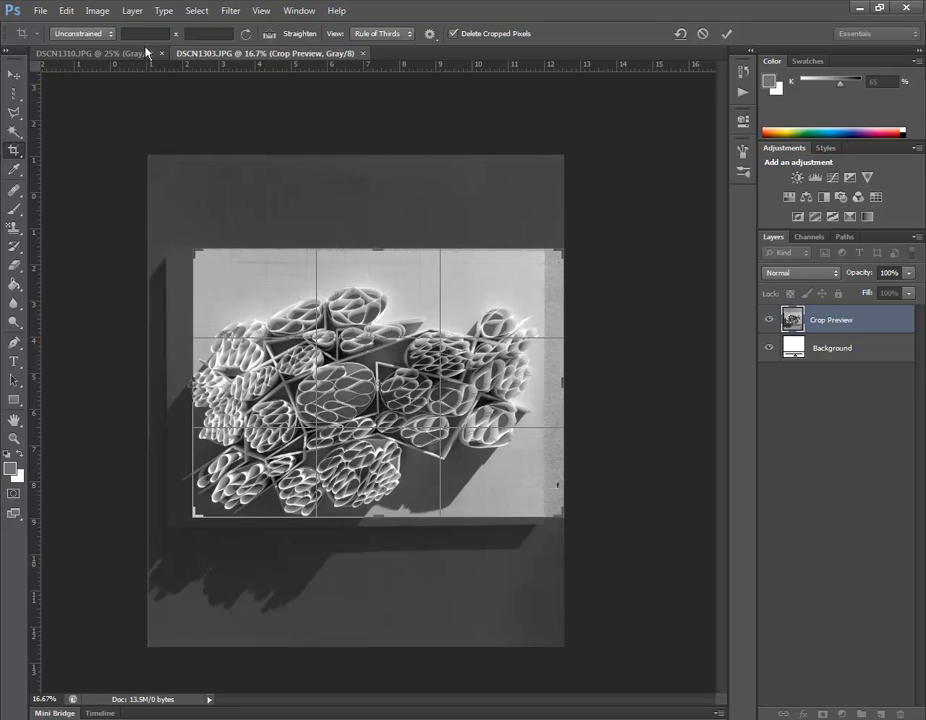
Set the crop's custom aspect ratio to 30 x 22
left_click(142, 33)
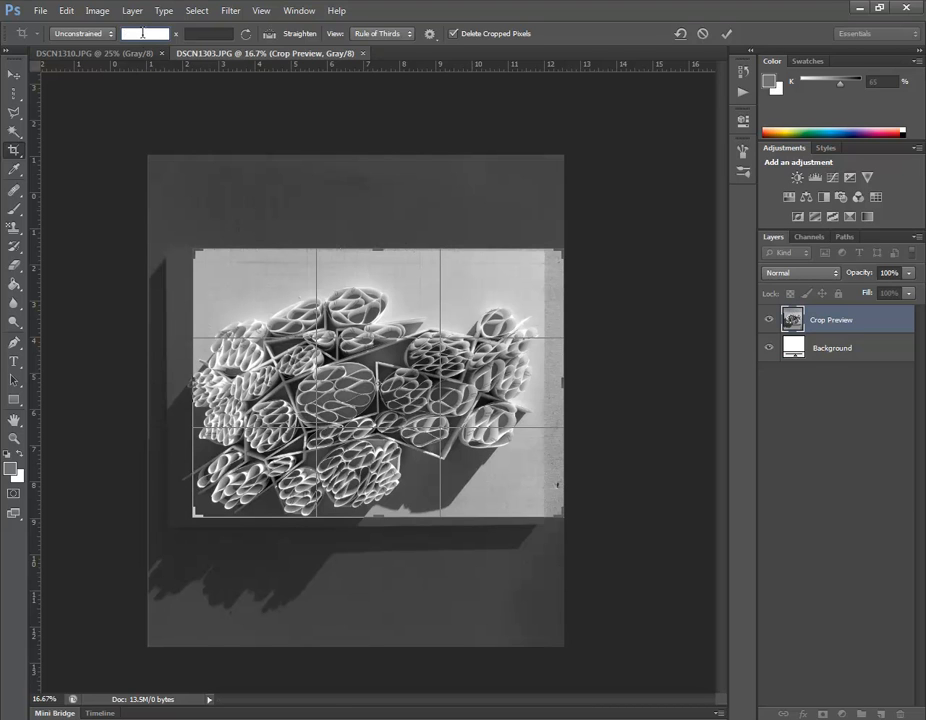
type("30")
key("Tab")
type("22")
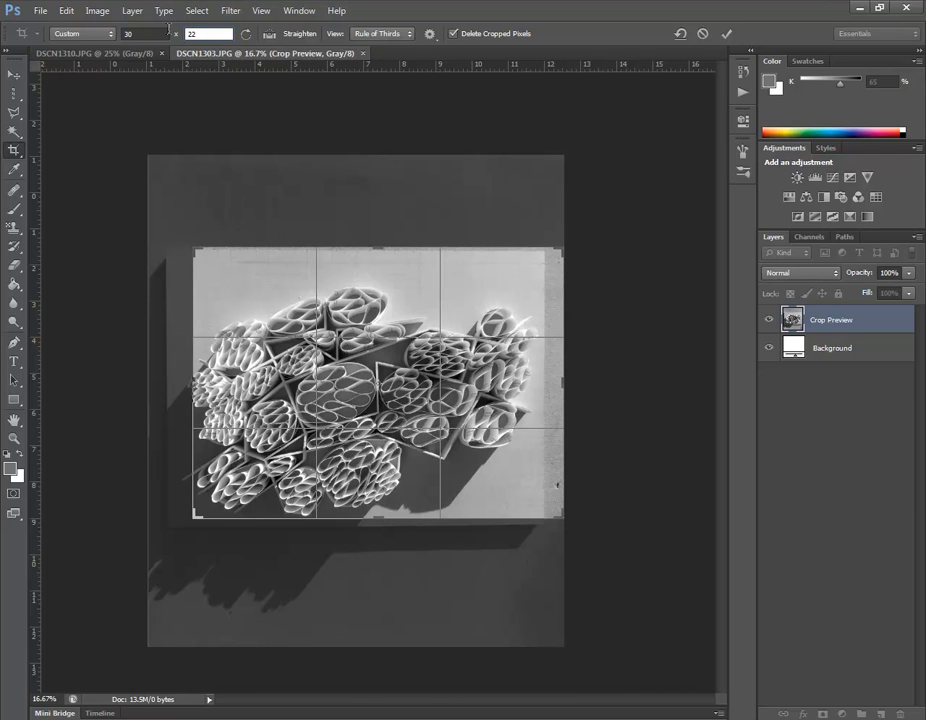
left_click(163, 33)
left_click(200, 34)
Reposition the photo under the crop frame and adjust the frame's corners to fit the model's base board
left_click_drag(370, 438, 402, 422)
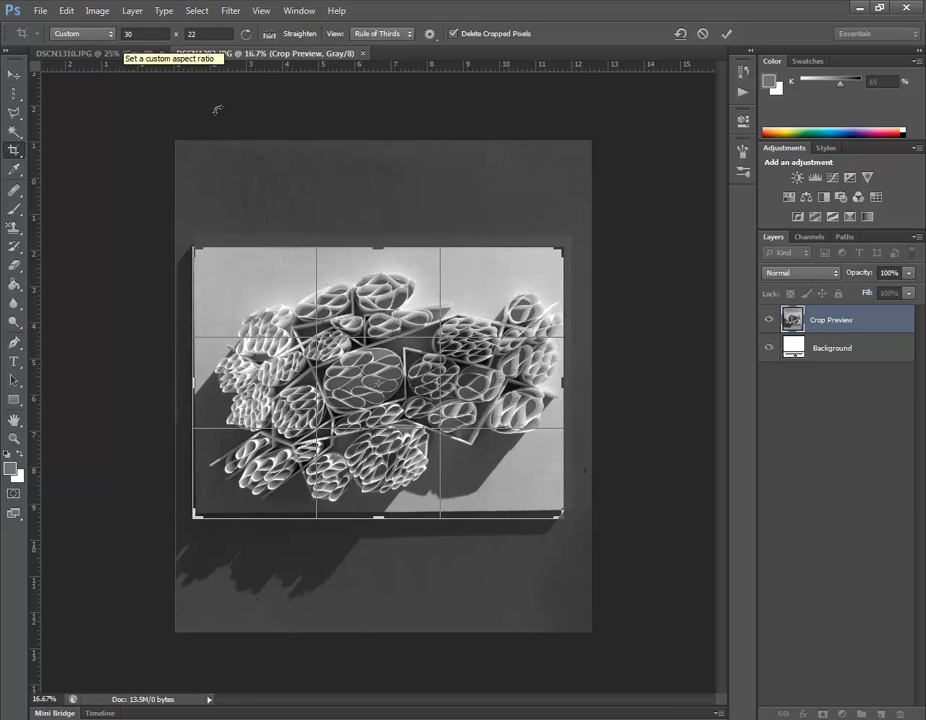
left_click_drag(197, 245, 161, 295)
mouse_move(384, 365)
left_mouse_down()
mouse_move(386, 378)
mouse_move(382, 371)
left_mouse_up()
left_click_drag(562, 247, 563, 244)
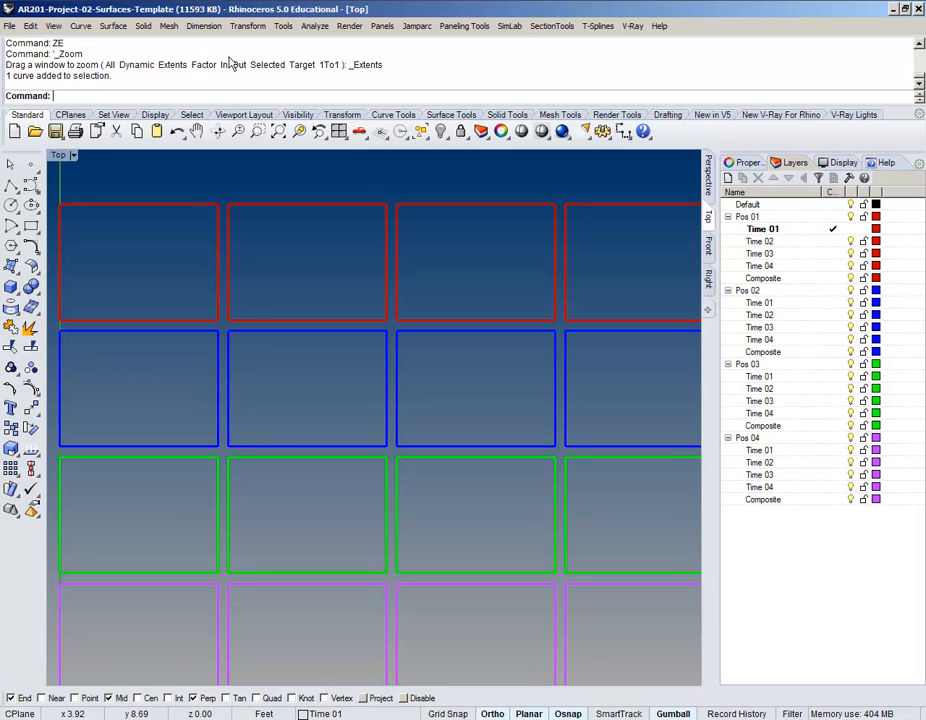
Switch to Rhino and measure the width of the first red rectangle along its lower edge
left_click(208, 204)
right_click_drag(209, 205, 300, 207)
scroll(229, 221, "up", 2)
type("Distance")
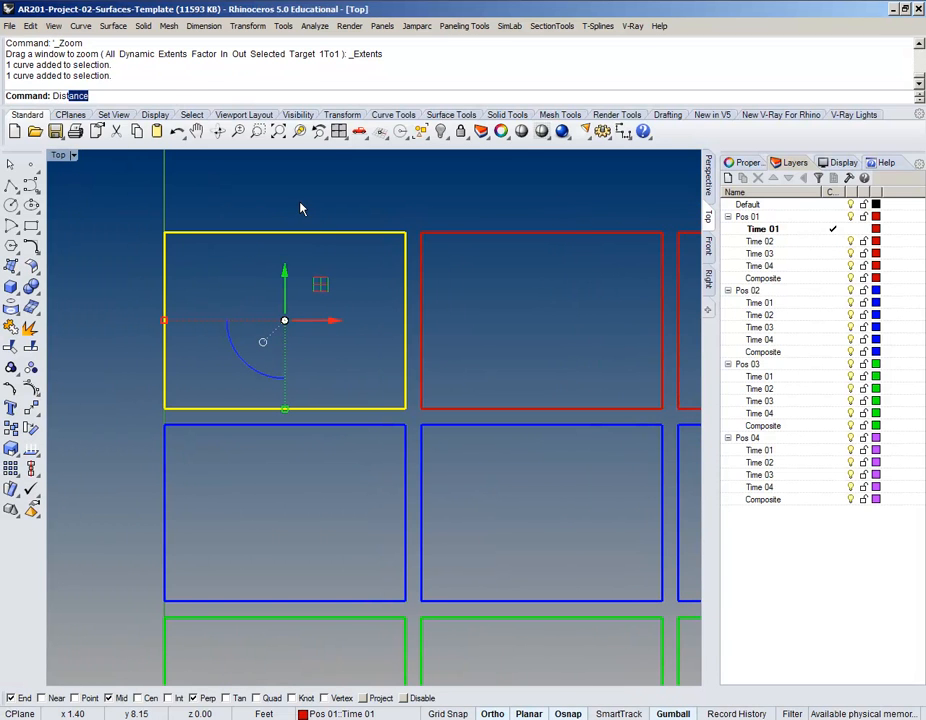
key("Return")
left_click(164, 408)
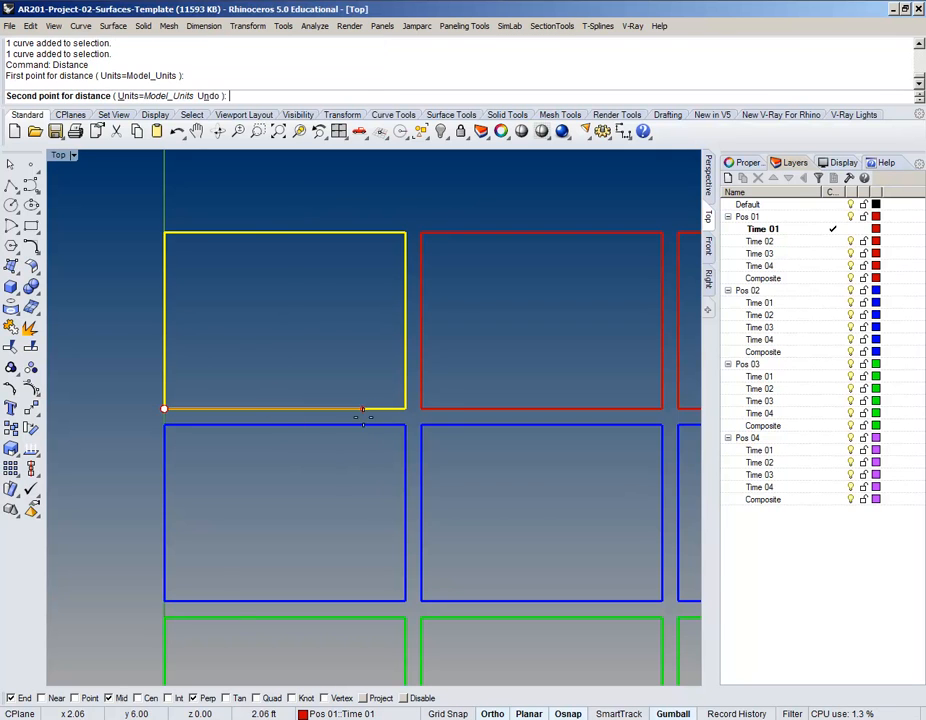
left_click(407, 407)
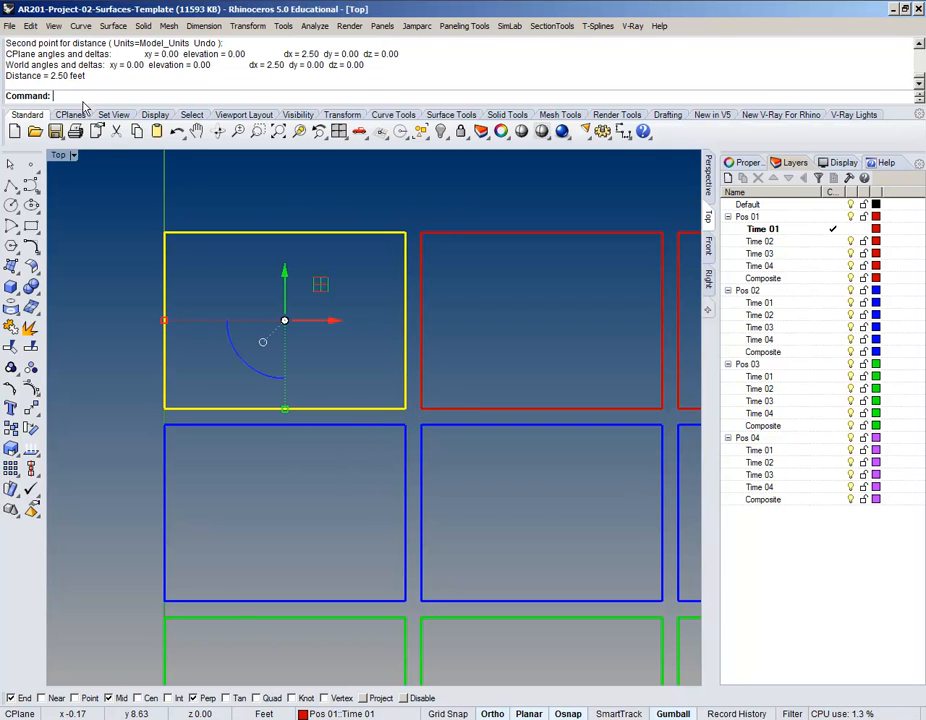
Measure the height of the first red rectangle along its left edge
key("Return")
left_click(164, 408)
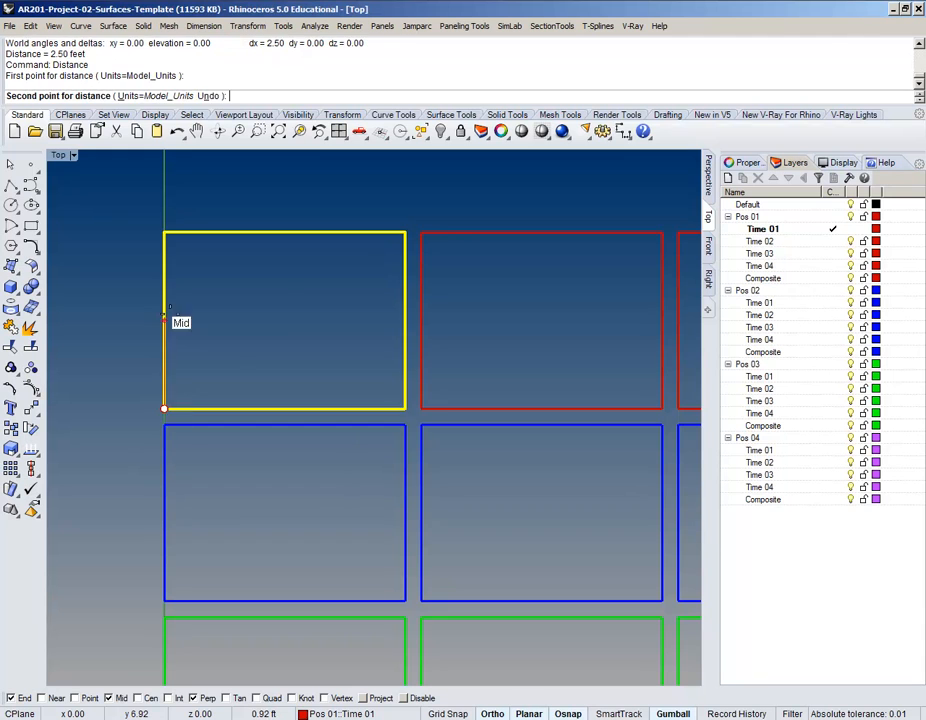
left_click(164, 233)
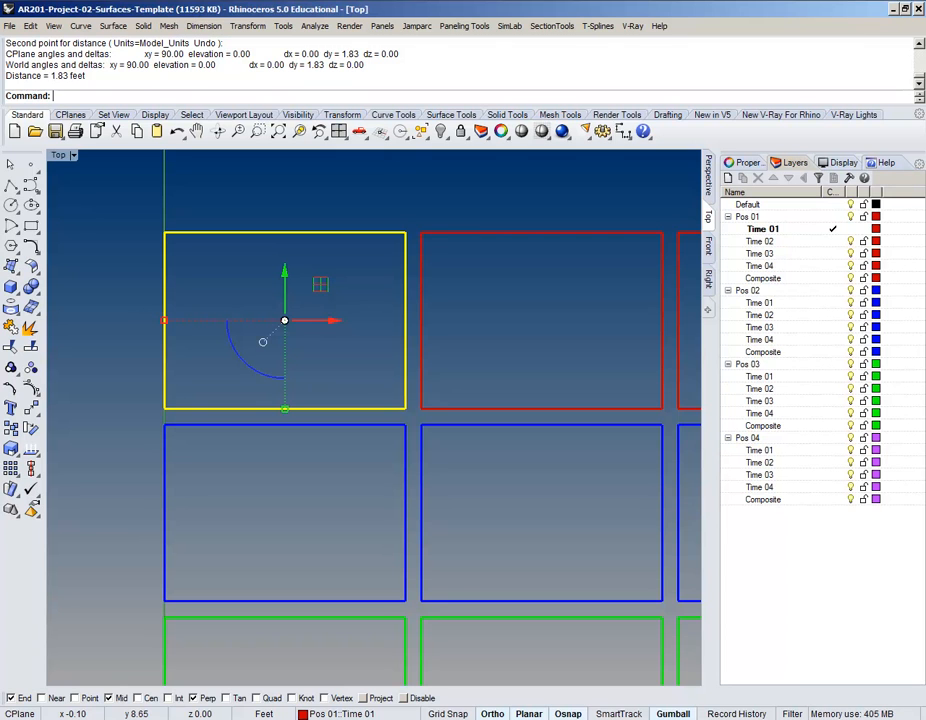
Switch back to Photoshop, shift the DSCN1303 photo slightly down in the crop frame and apply the crop
key("alt+Tab")
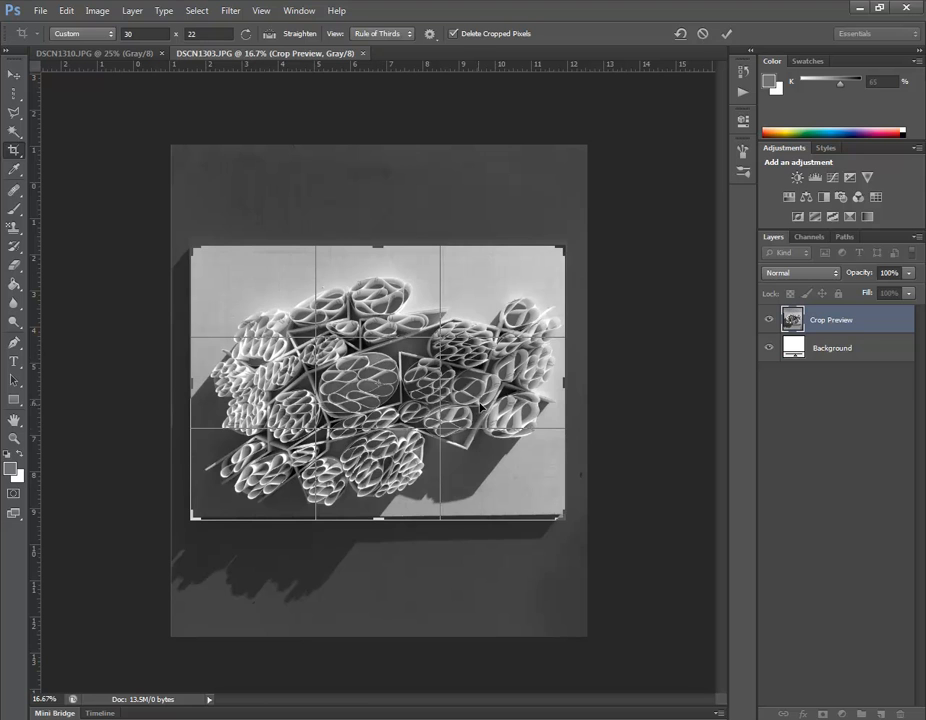
left_click_drag(478, 351, 481, 358)
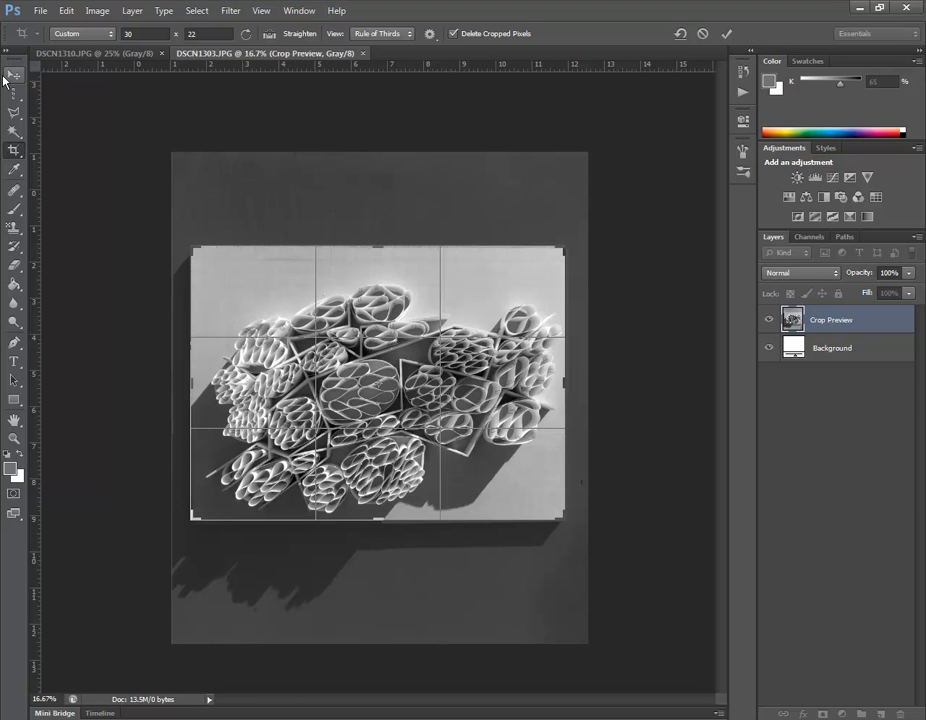
key("Return")
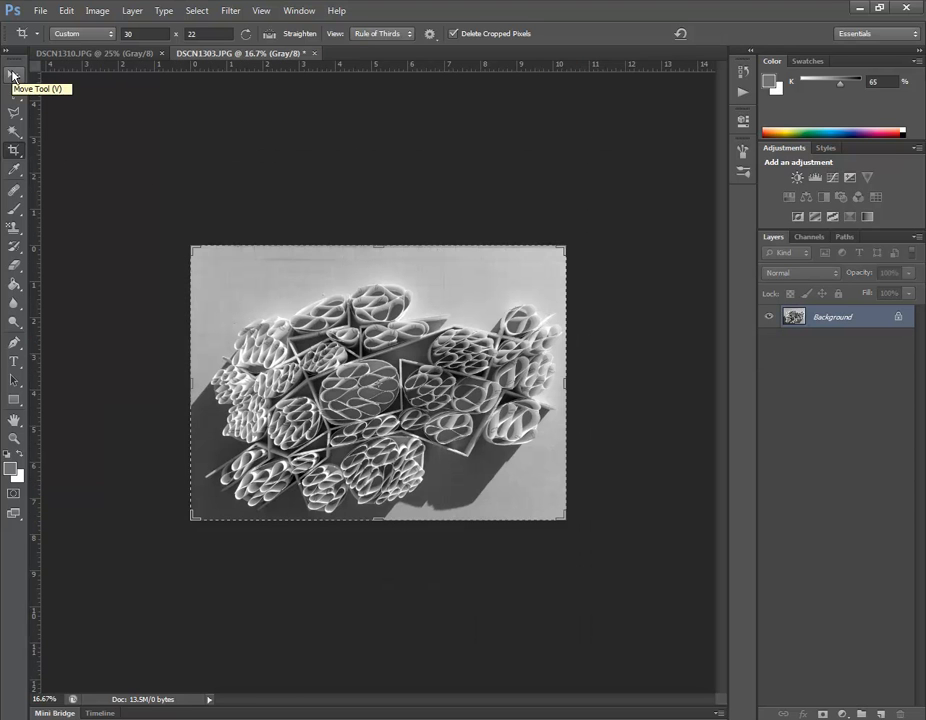
Save the cropped photo as a PNG named DSCN1310 CROPPED in the 8 AM folder, replacing the existing file, and activate the Move tool
left_click(41, 11)
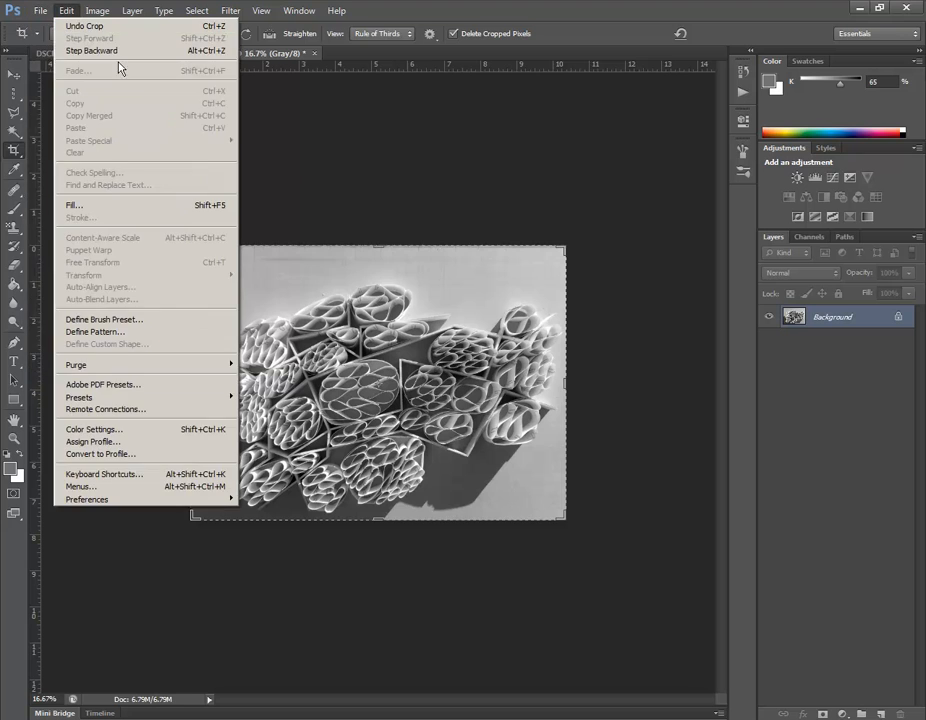
left_click(62, 169)
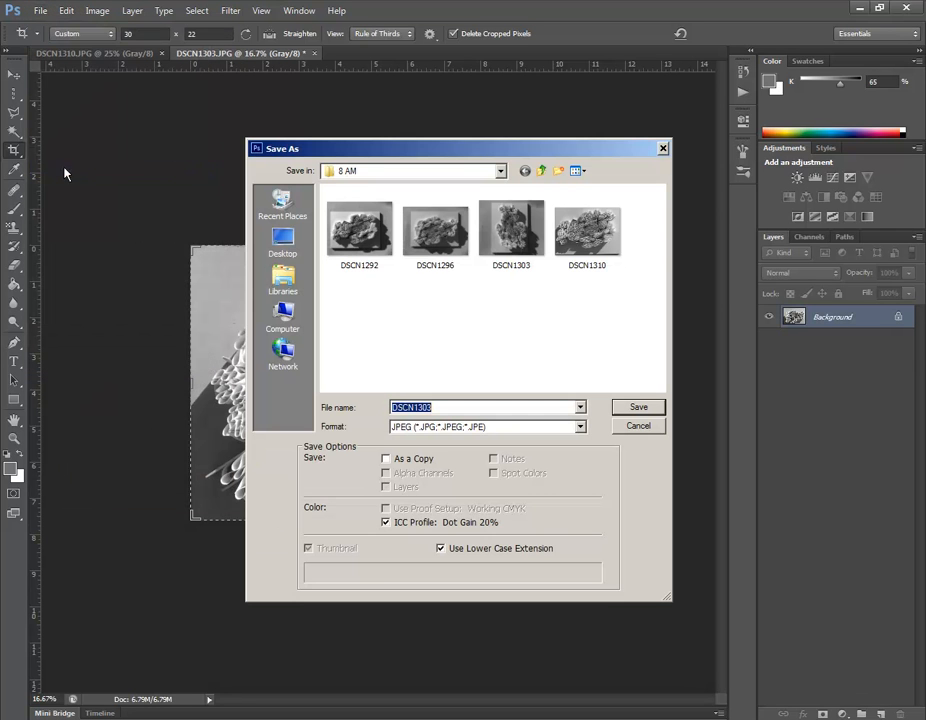
left_click(580, 427)
left_click(546, 591)
left_click(595, 240)
left_click(624, 409)
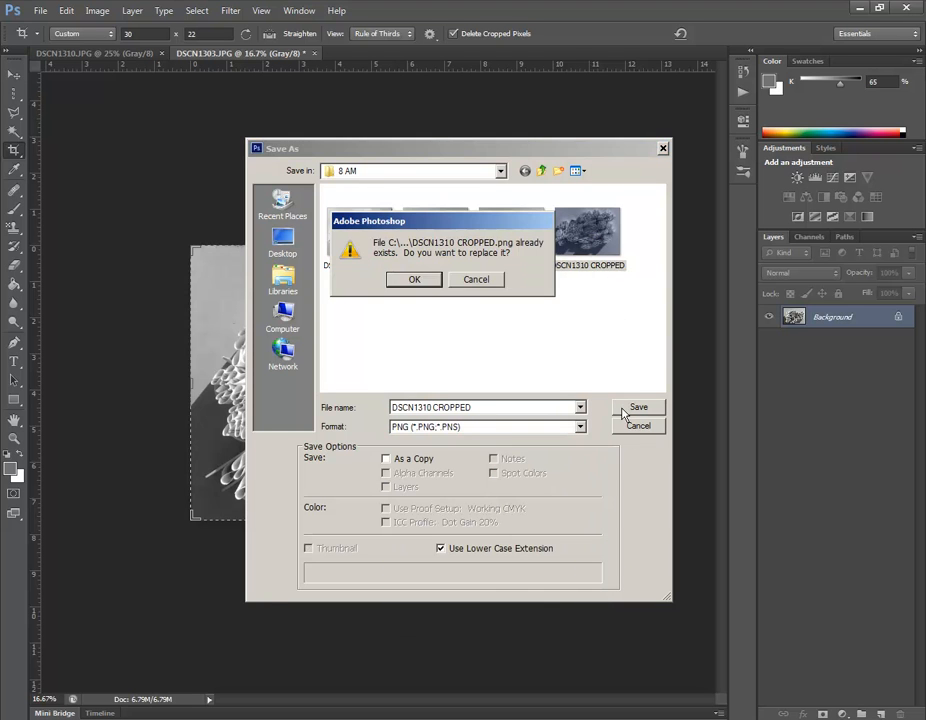
left_click(418, 280)
left_click(730, 276)
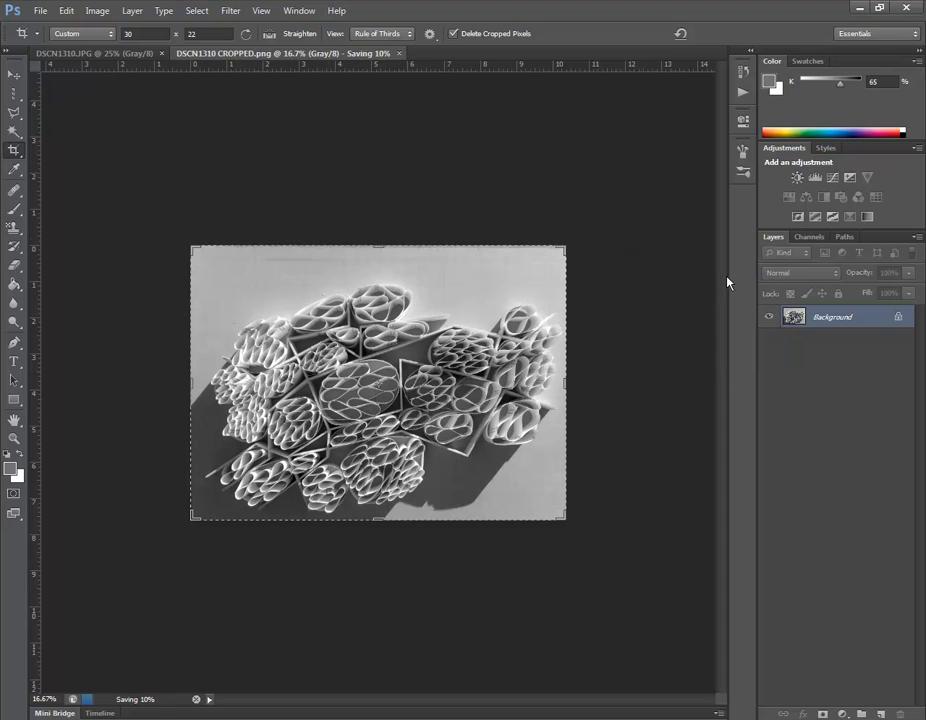
left_click(13, 77)
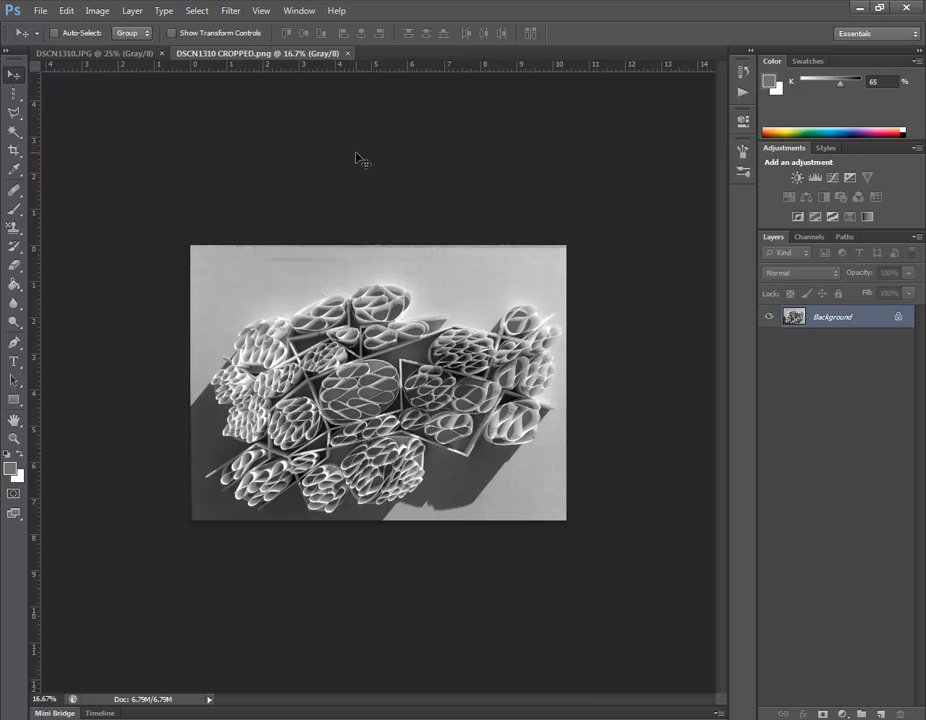
Look over the DSCN1310 photo and its cropped version, switch to Rhino, clear the rectangle selection and view the whole template grid
left_click(93, 54)
left_click(238, 54)
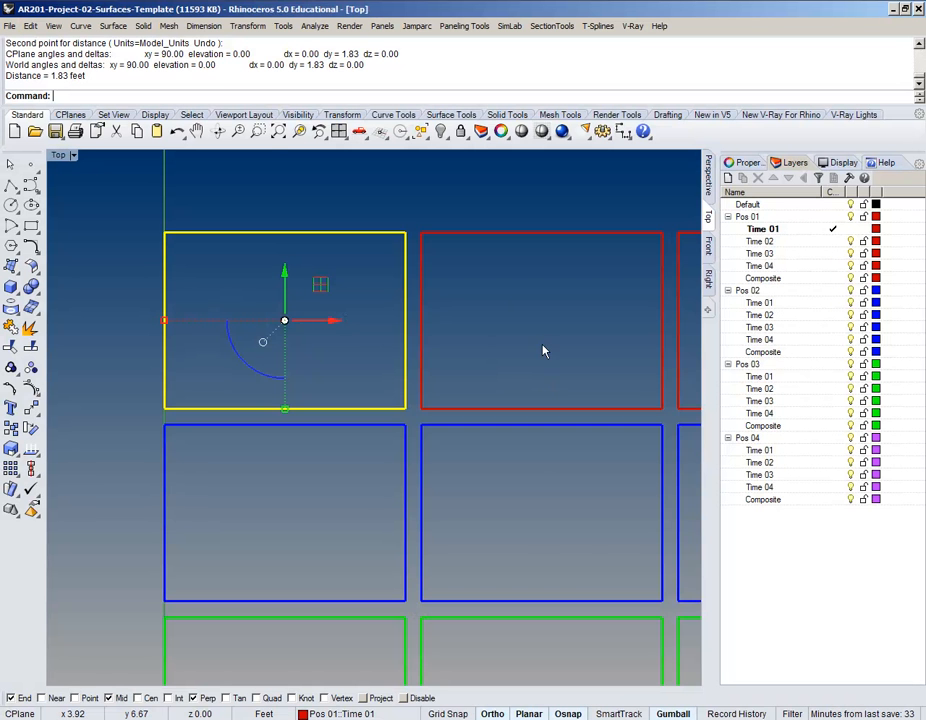
key("Escape")
scroll(332, 340, "down", 3)
scroll(330, 335, "down", 2)
right_click_drag(366, 334, 252, 285)
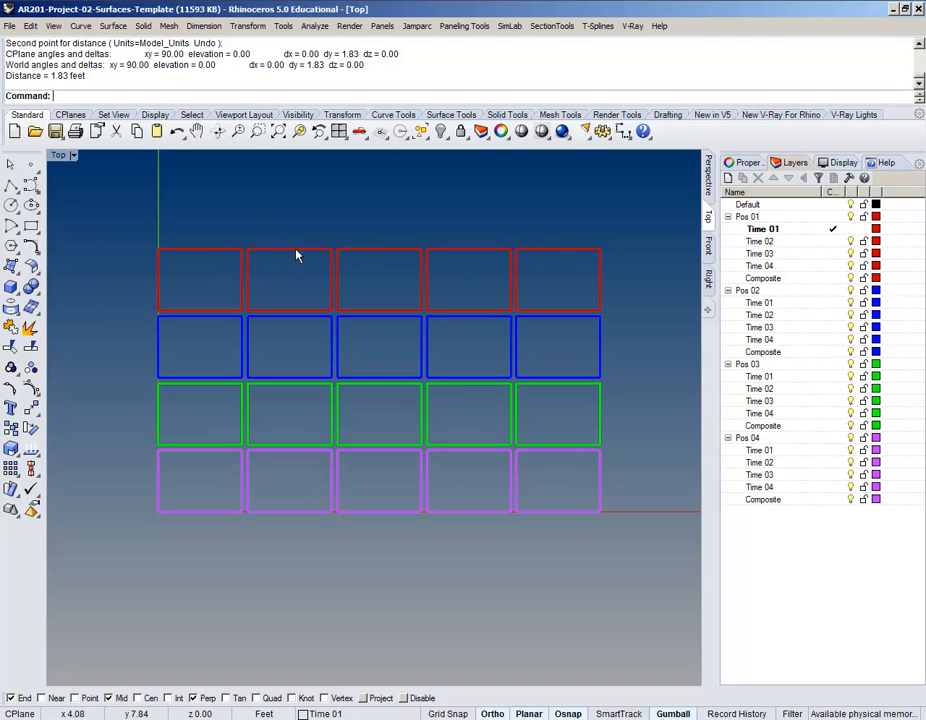
Select the objects on the Time 01 layer under Pos 01 to identify their rectangle, and clear the selection
left_click(228, 252)
left_click(485, 239)
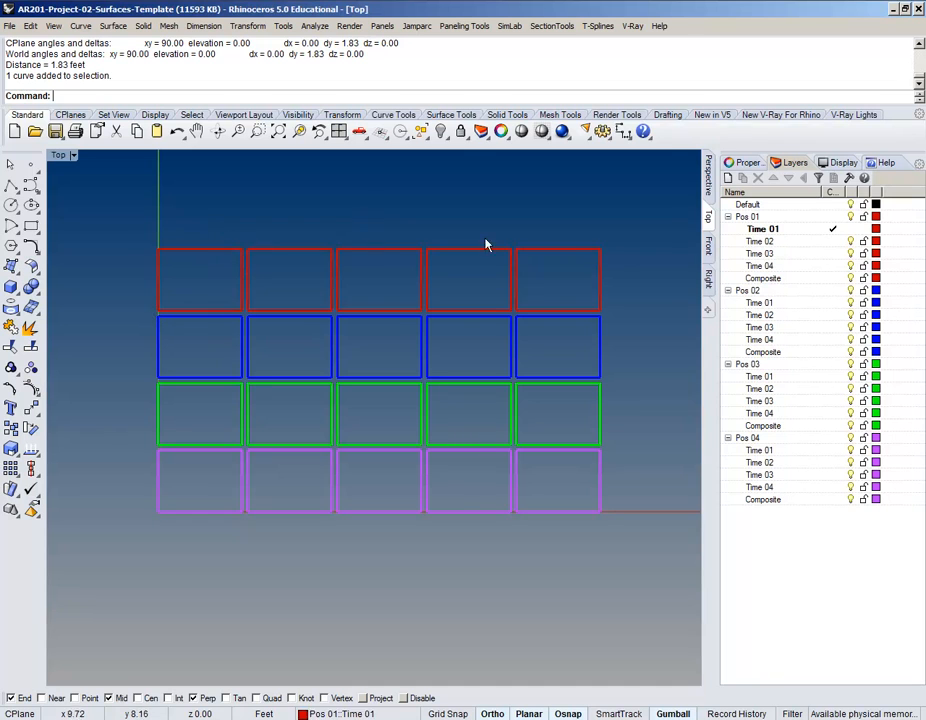
right_click(799, 237)
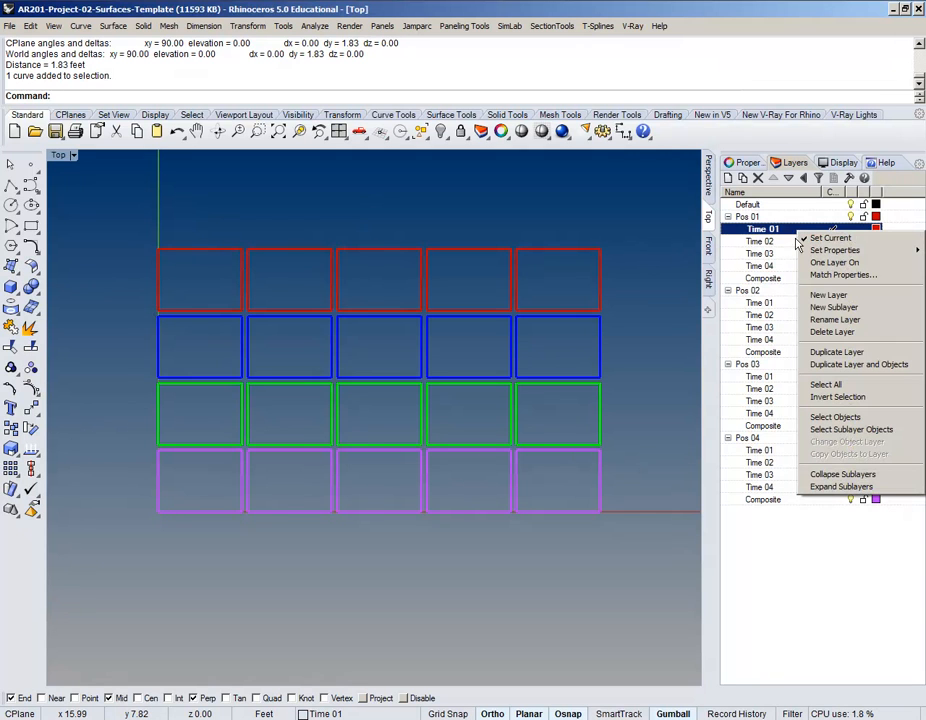
left_click(822, 417)
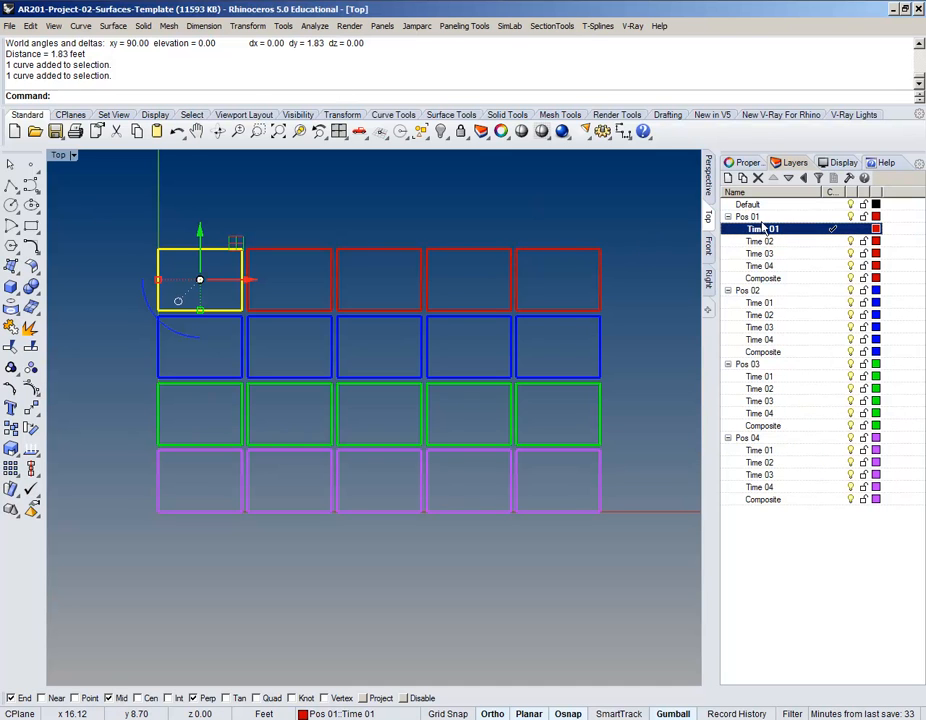
left_click(243, 205)
right_click_drag(243, 206, 250, 243)
scroll(188, 273, "up", 2)
right_click_drag(353, 296, 391, 267)
right_click_drag(556, 222, 481, 237)
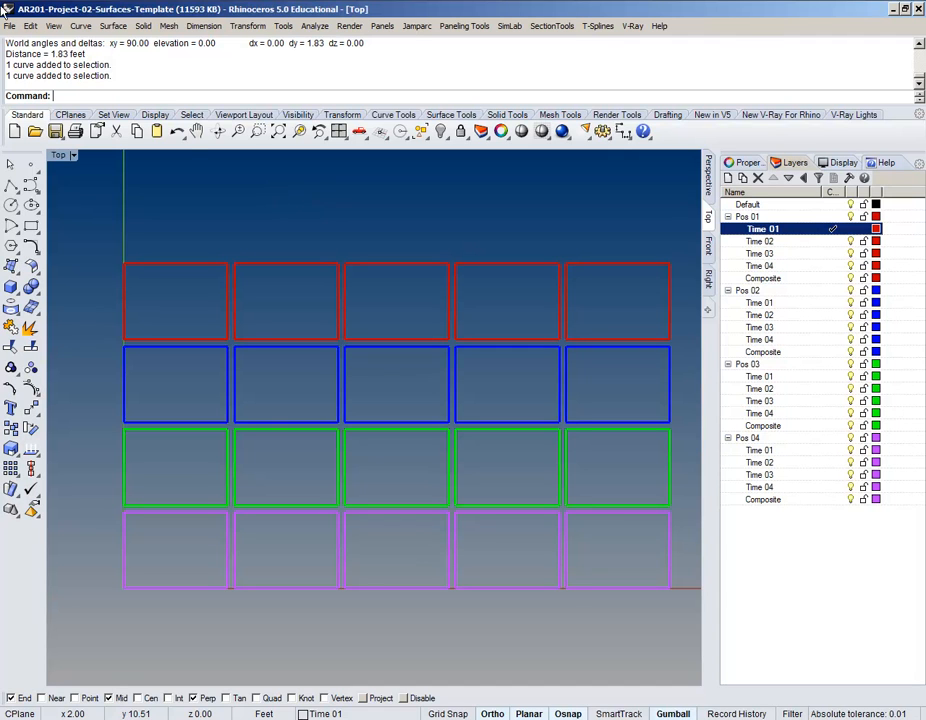
Start the Heightfield command and load the DSCN1292 CROPPED image from the 8 AM folder
left_click(117, 29)
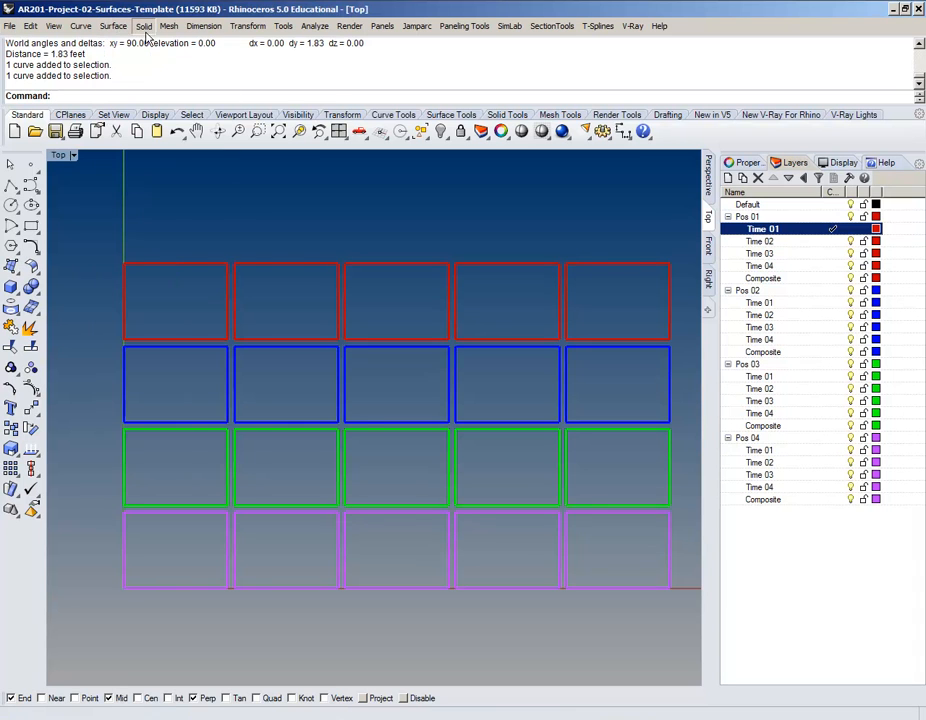
left_click(330, 97)
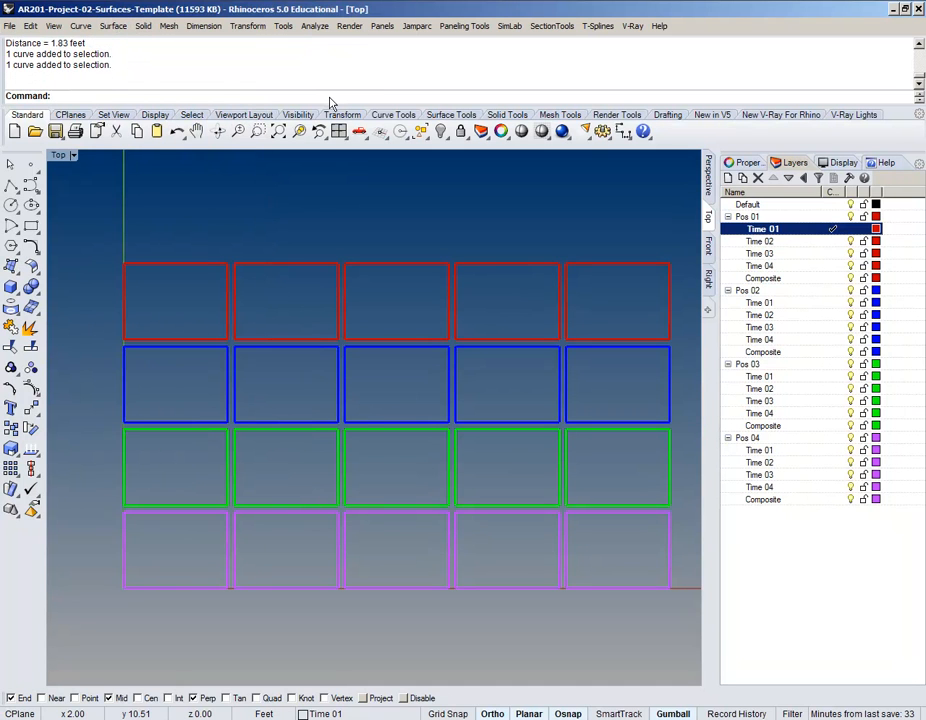
type("Heightfield")
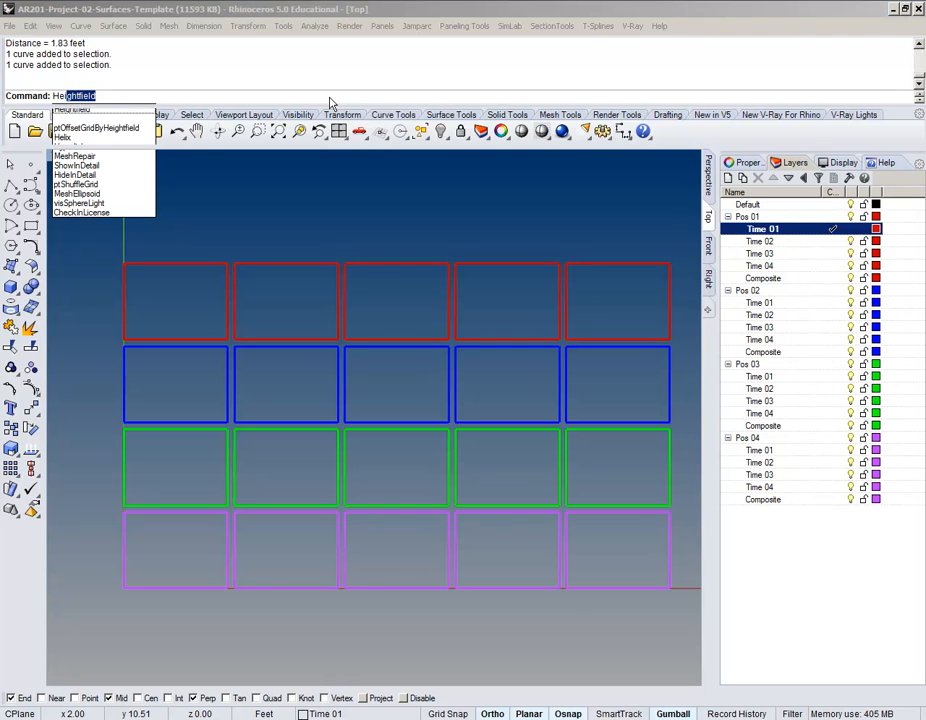
key("Return")
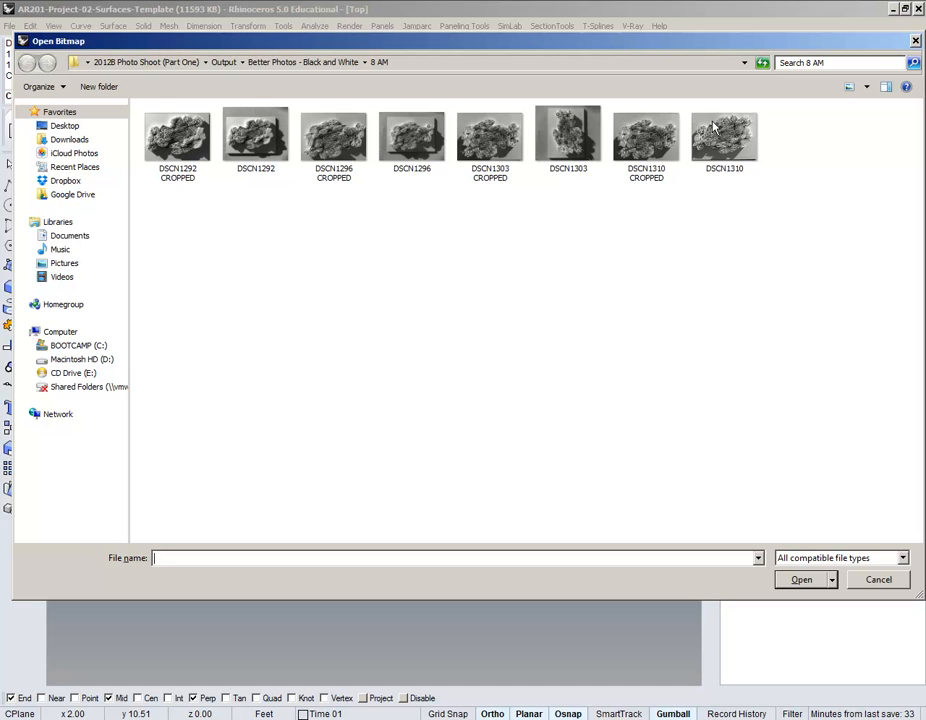
left_click(177, 137)
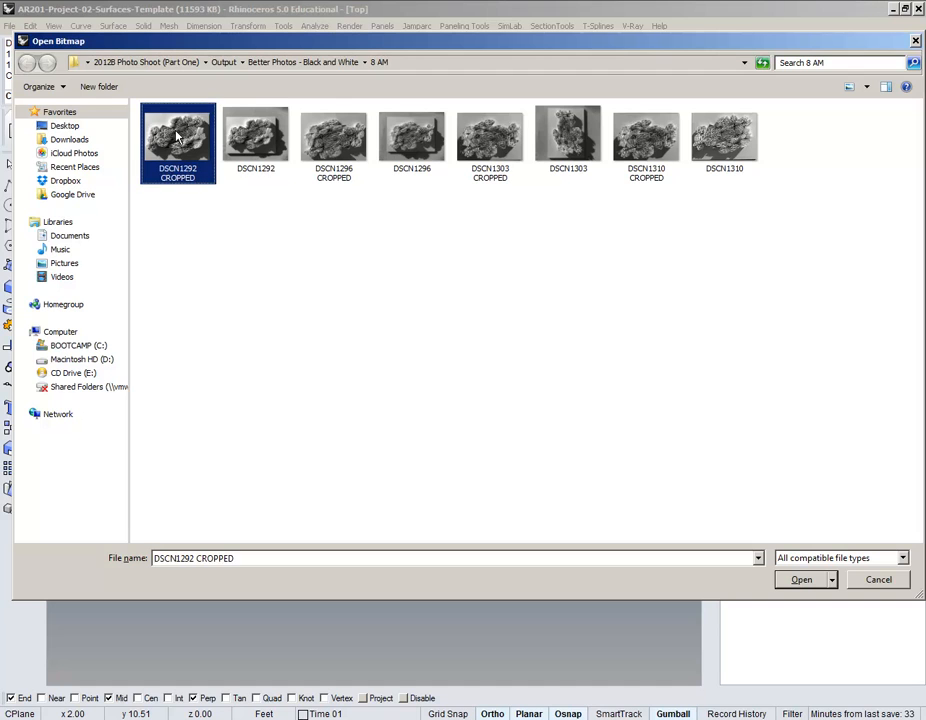
left_click(814, 581)
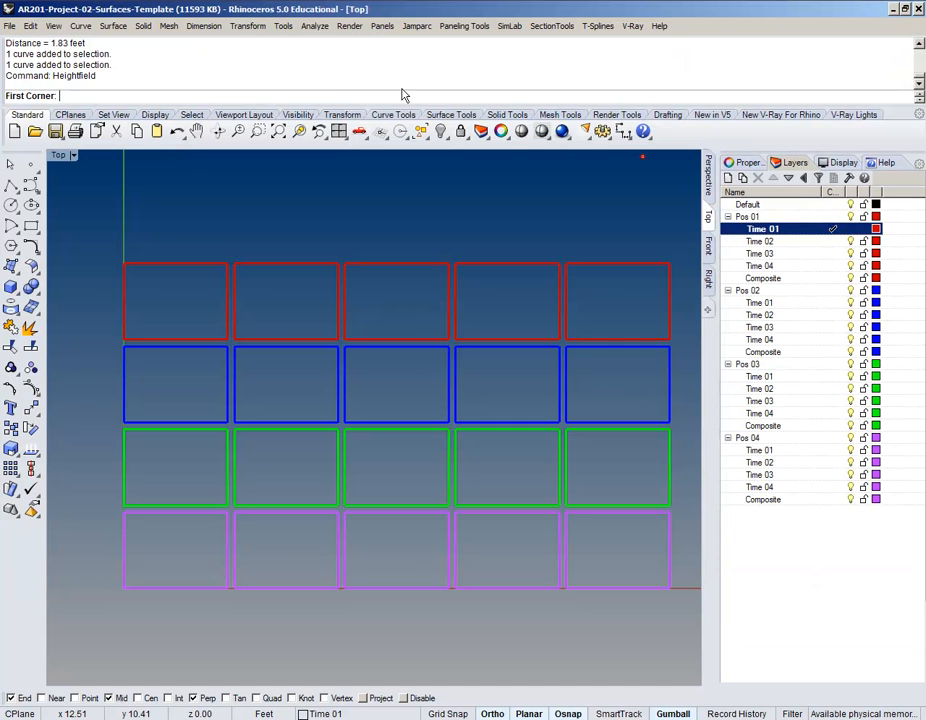
Dock the object snap options beside the command history with only End active, and place the heightfield along the first red rectangle's lower edge
scroll(186, 262, "up", 4)
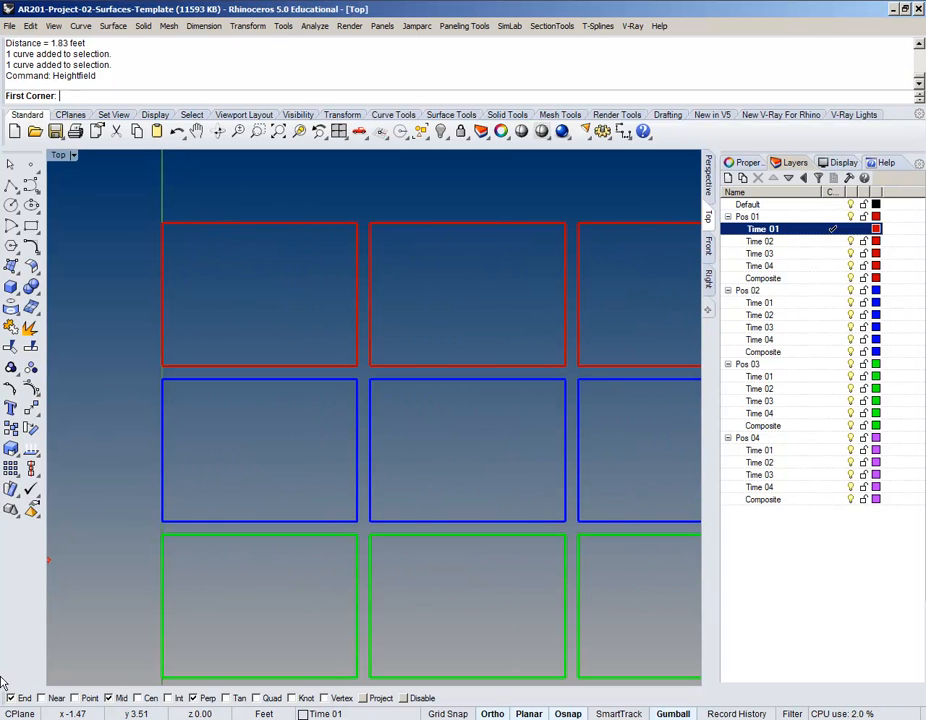
left_click_drag(5, 697, 735, 66)
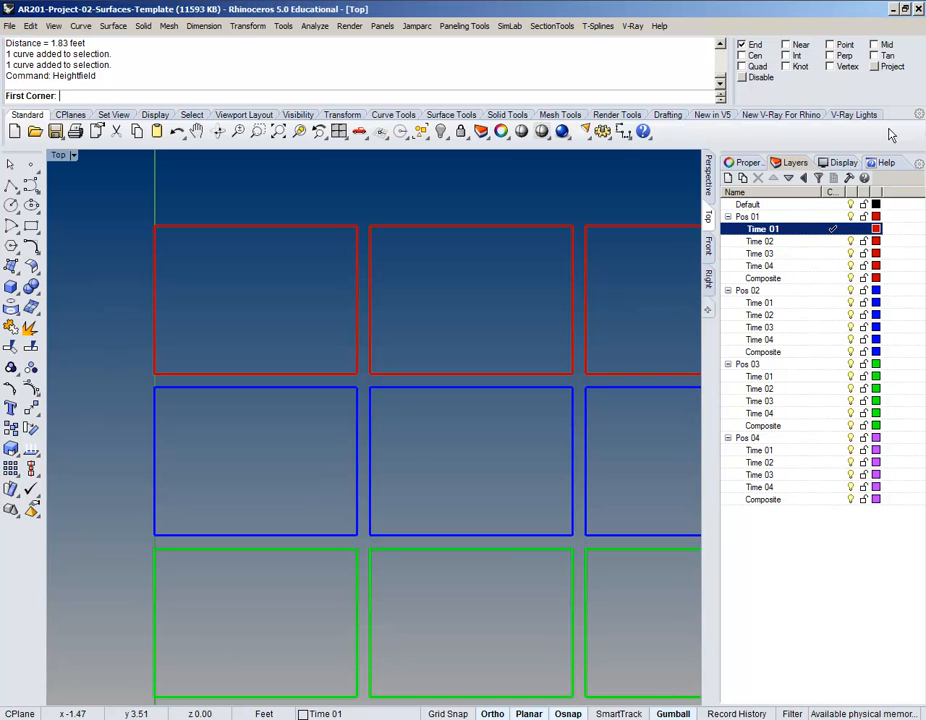
left_click(155, 372)
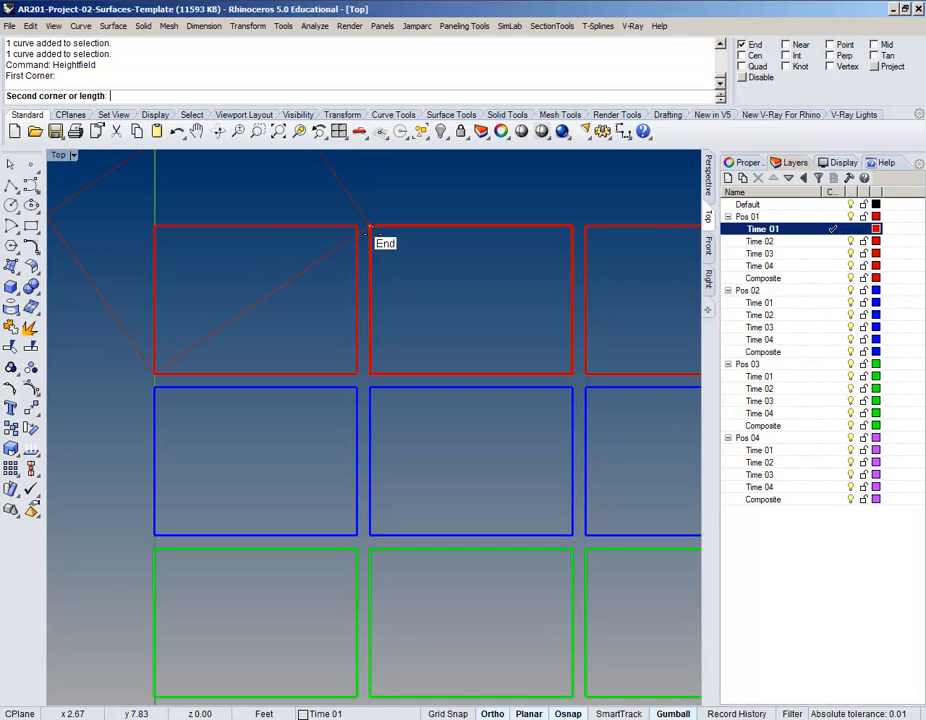
left_click(357, 372)
Create the heightfield as a surface with control points at 15 x 11 sample locations, 0.5 feet high, with the image as texture
left_click_drag(609, 295, 400, 63)
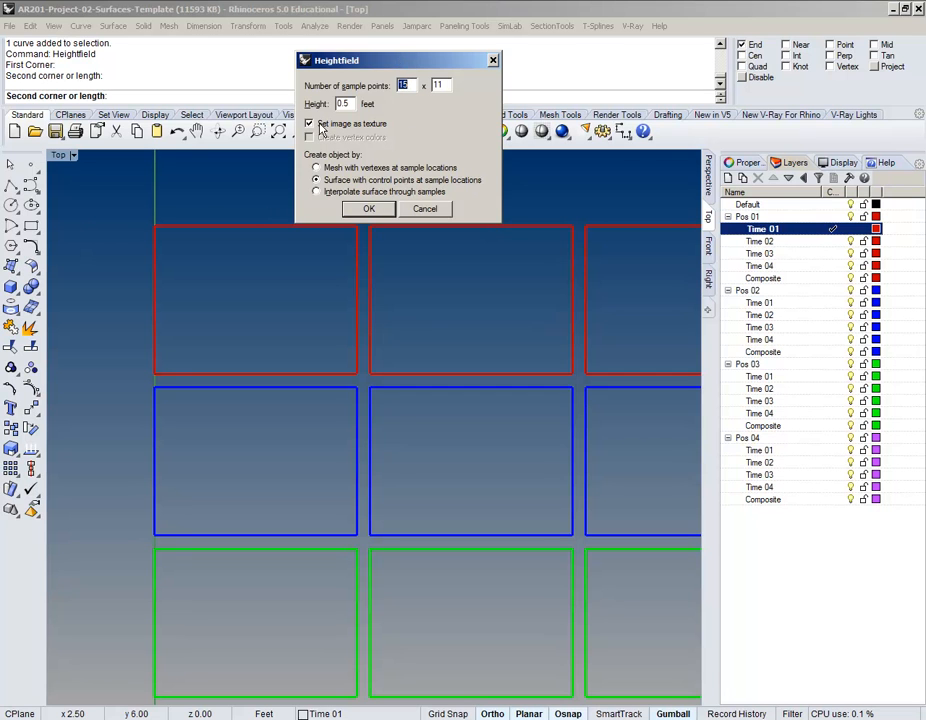
key("ctrl")
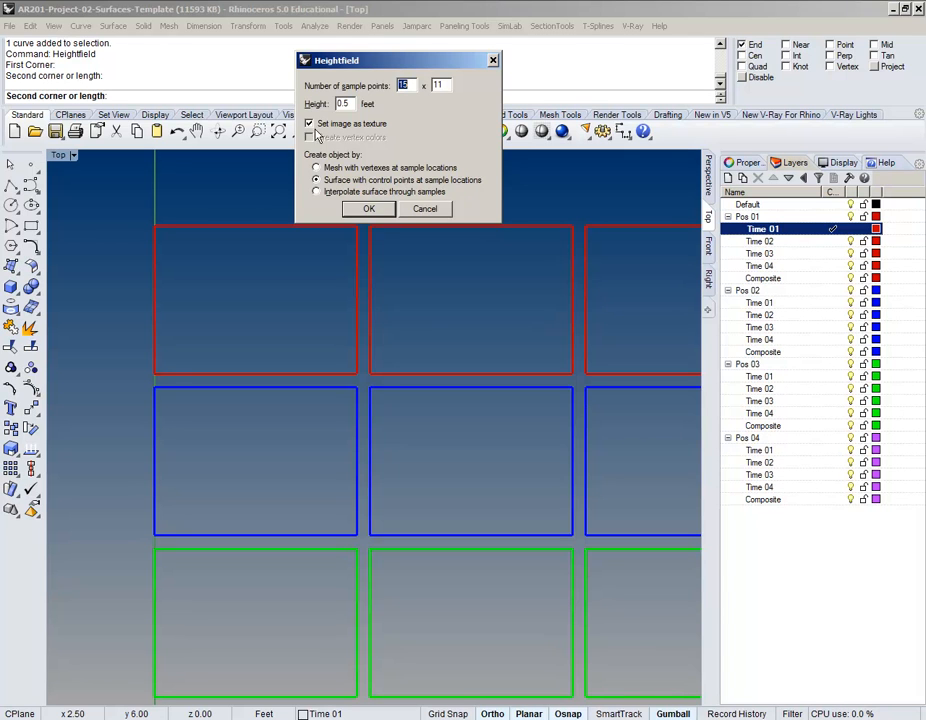
left_click(366, 209)
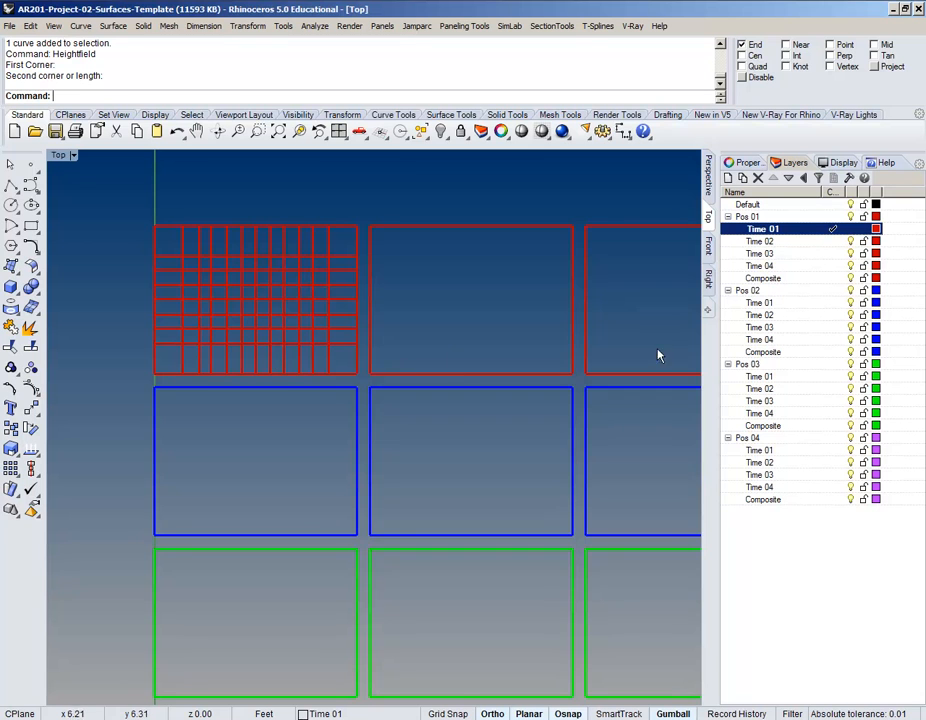
Show the new heightfield surface in the Perspective view and set its display mode to Rendered
right_click_drag(242, 356, 323, 338)
scroll(283, 355, "up", 3)
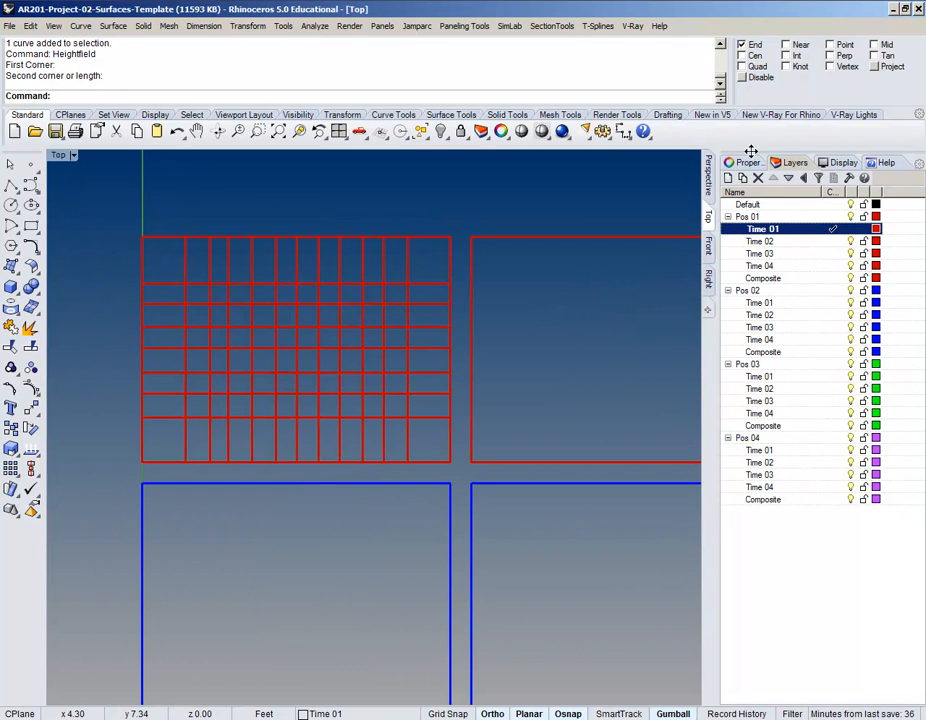
left_click(709, 177)
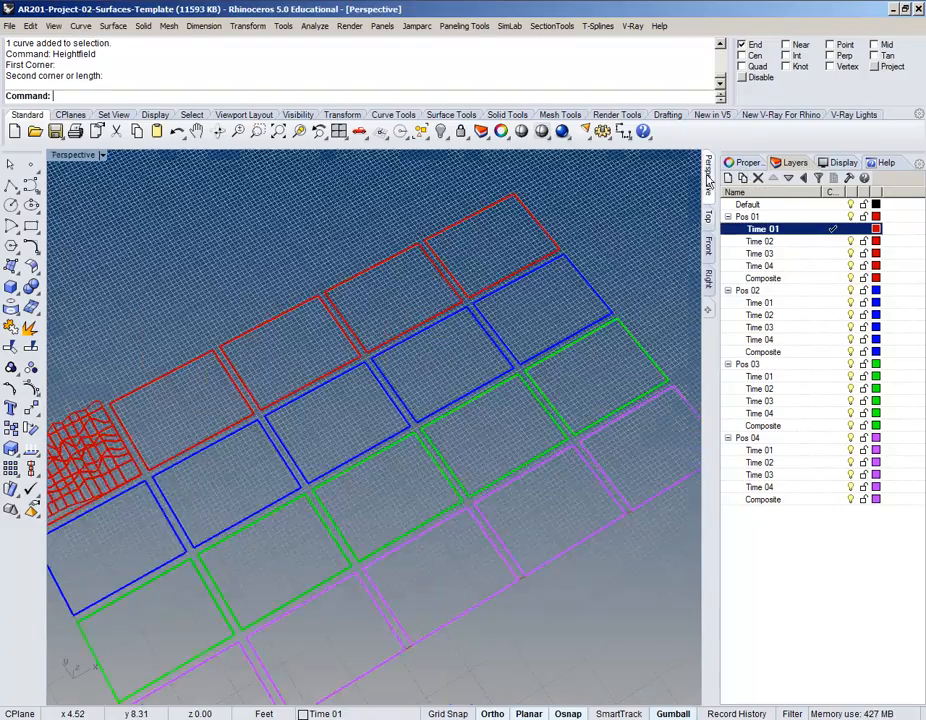
right_click_drag(244, 547, 470, 355)
scroll(347, 531, "up", 4)
left_click(74, 155)
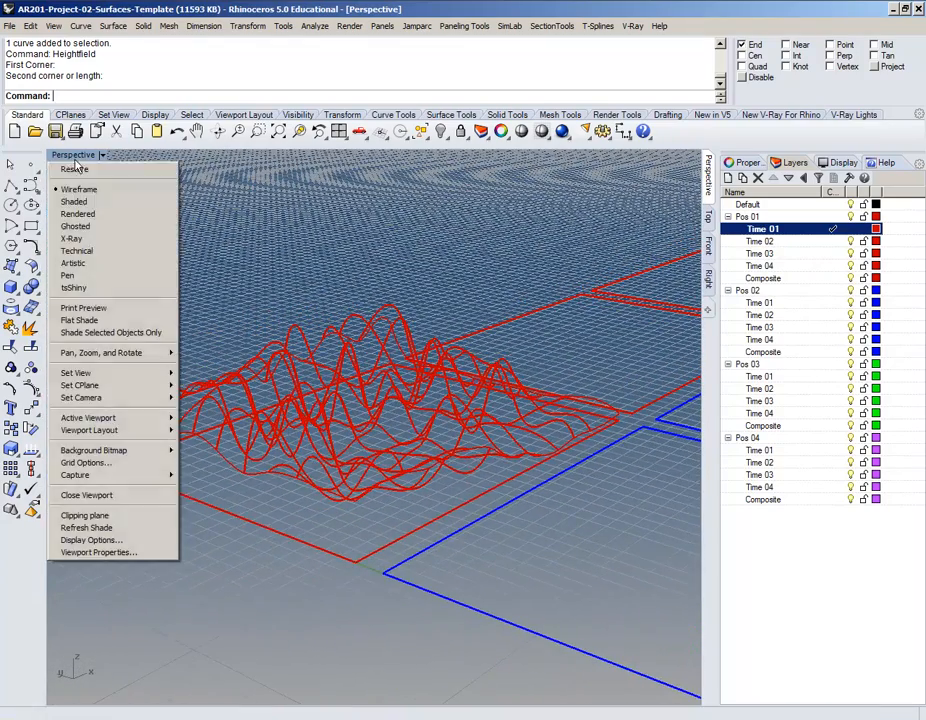
left_click(88, 216)
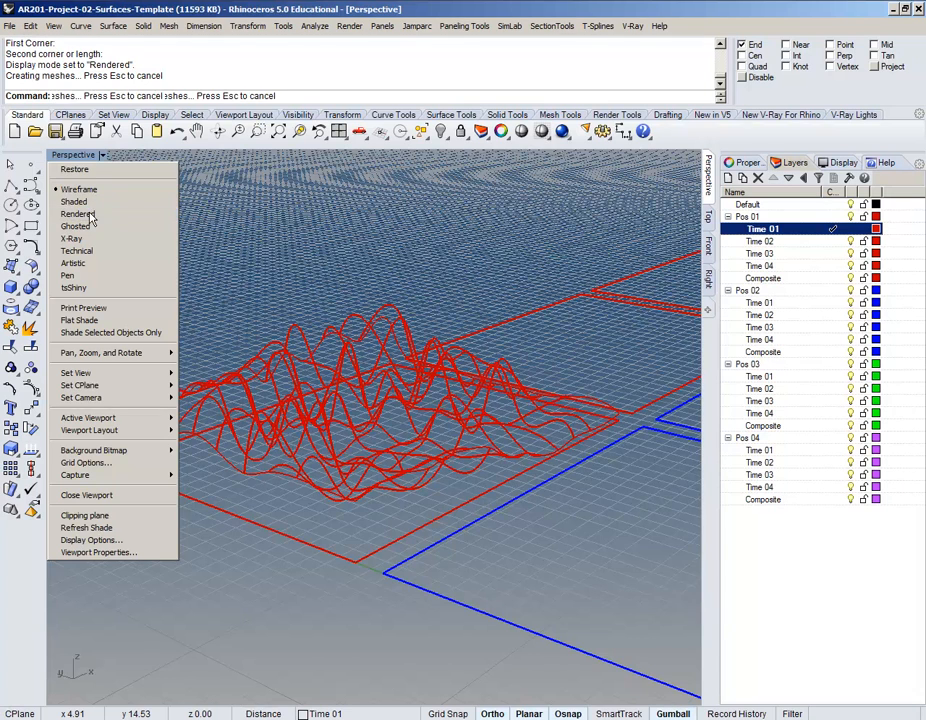
Examine the relief and image texture of the rendered heightfield surface from several angles and distances
right_click_drag(338, 257, 338, 258)
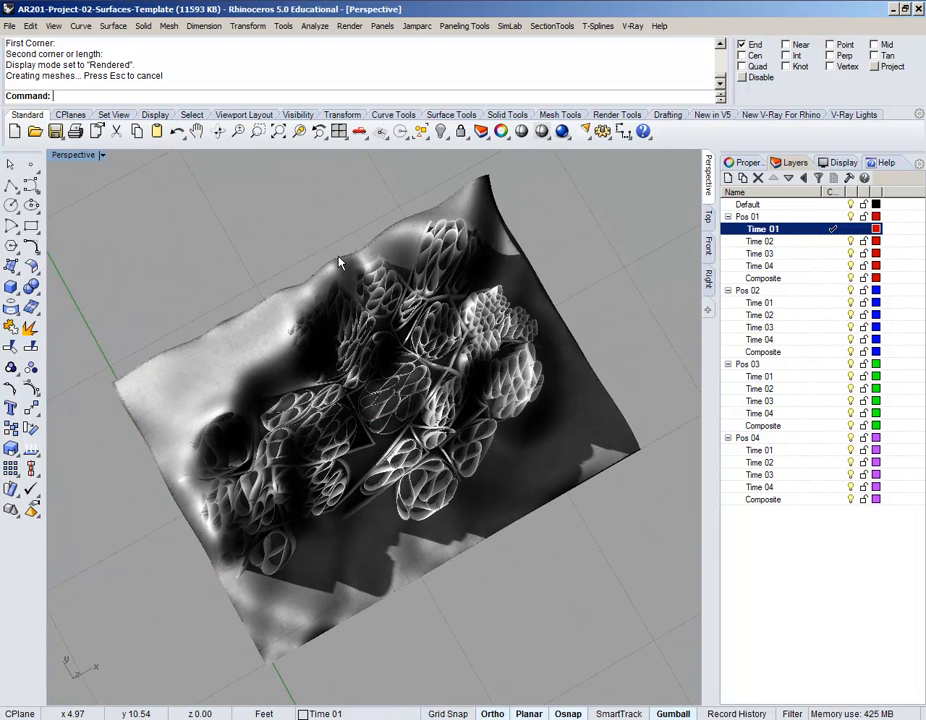
right_click_drag(338, 262, 300, 305)
right_click_drag(292, 362, 323, 404)
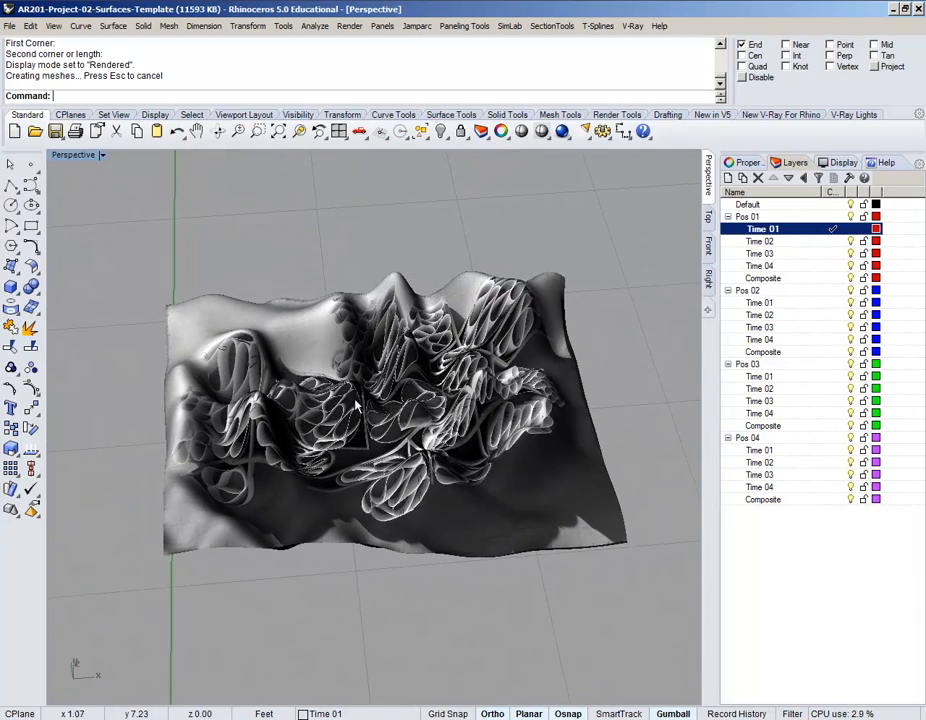
right_click_drag(593, 518, 488, 471)
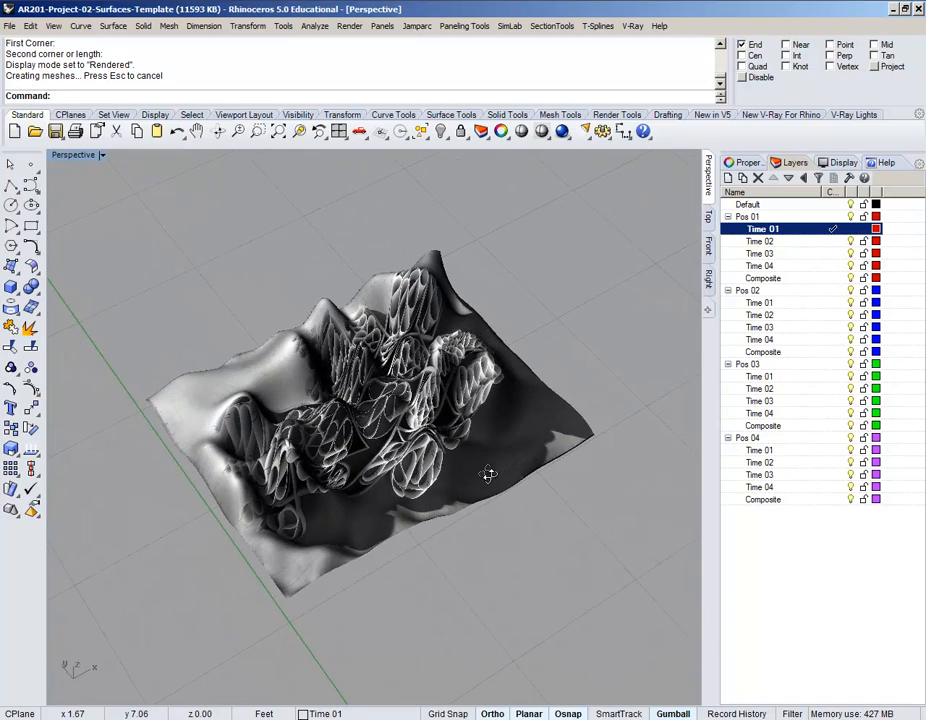
scroll(421, 428, "up", 6)
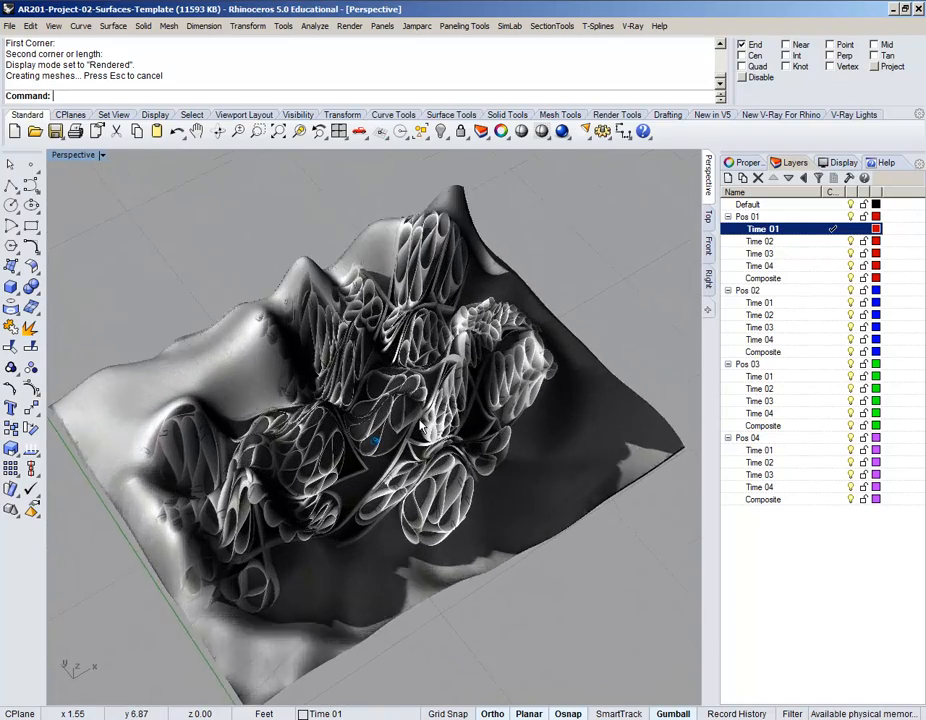
scroll(420, 427, "down", 3)
right_click_drag(421, 428, 400, 400)
scroll(459, 396, "down", 2)
right_click_drag(575, 343, 458, 392)
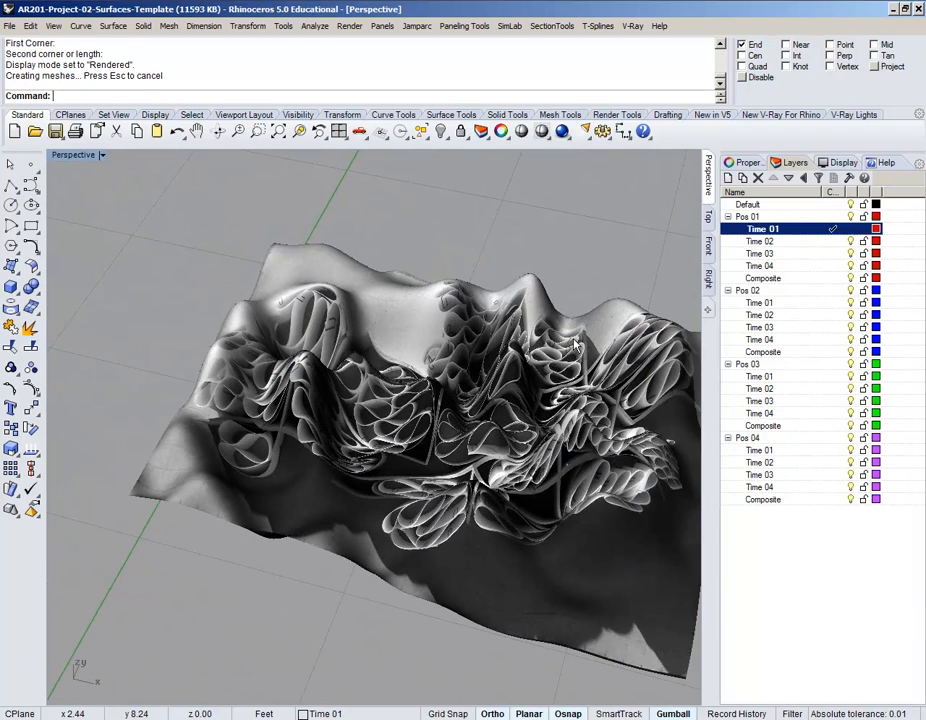
right_click_drag(575, 343, 545, 350, "shift")
Return to the Top view and make the Time 01 layer under Pos 02 current
left_click(709, 218)
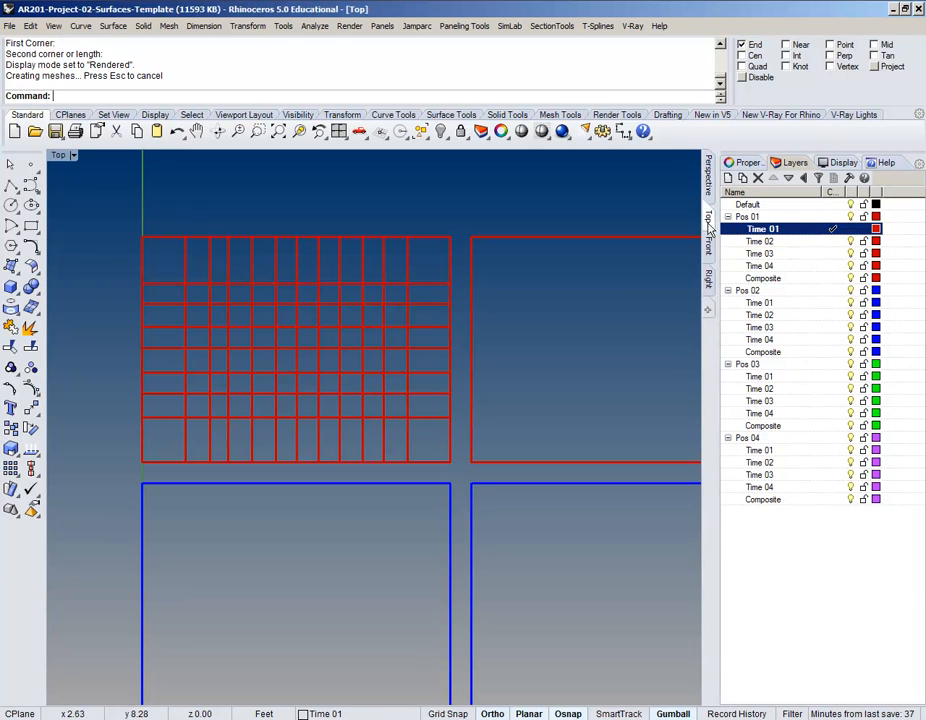
right_click_drag(382, 521, 294, 339)
scroll(382, 466, "down", 5)
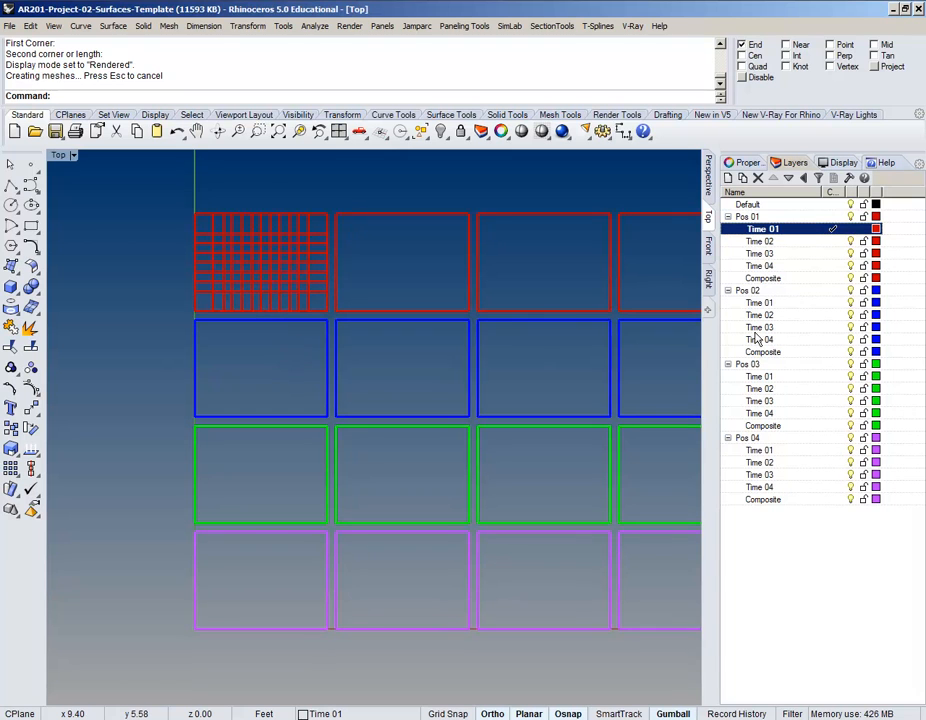
left_click(841, 302)
left_click(835, 302)
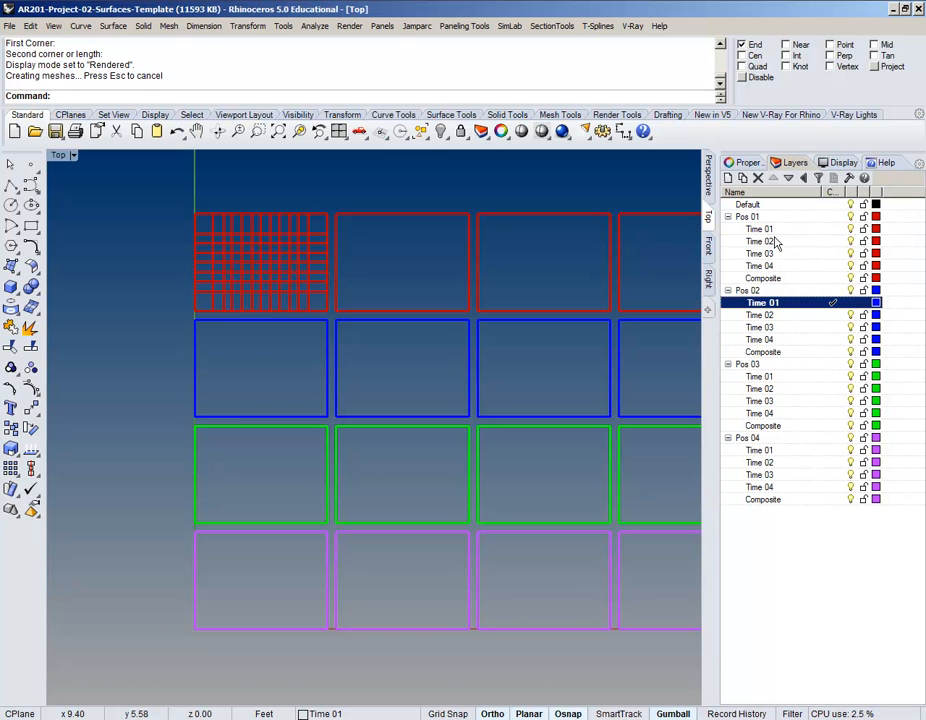
left_click(765, 304)
left_click_drag(779, 304, 737, 303)
left_click(797, 303)
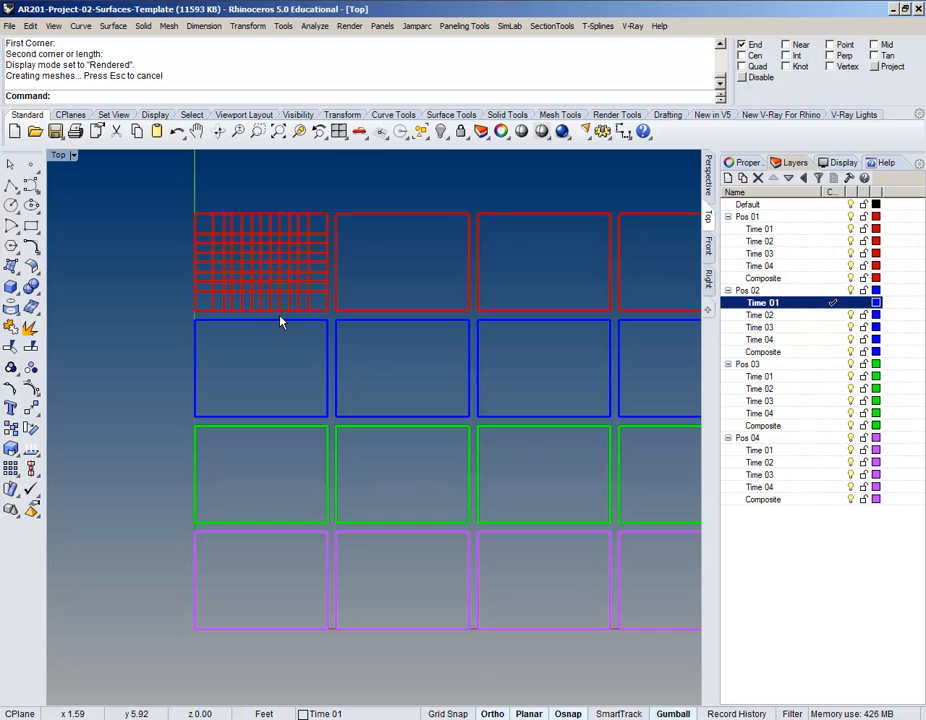
Start a new heightfield from the DSCN1296 CROPPED image in the 8 AM folder
scroll(269, 281, "up", 5)
scroll(362, 325, "up", 3)
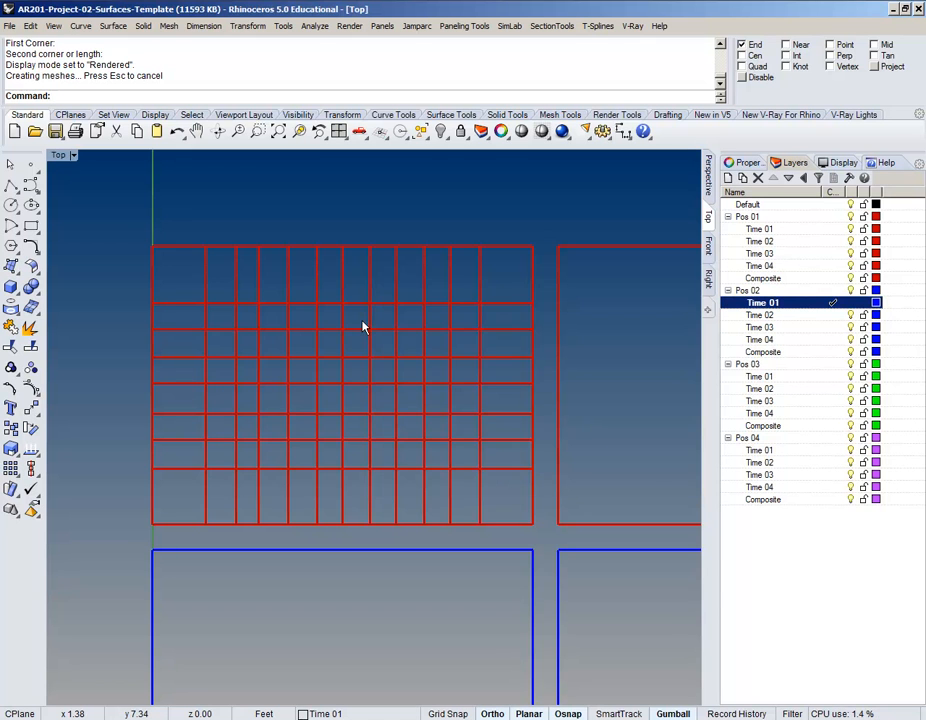
scroll(363, 326, "down", 3)
scroll(363, 326, "down", 2)
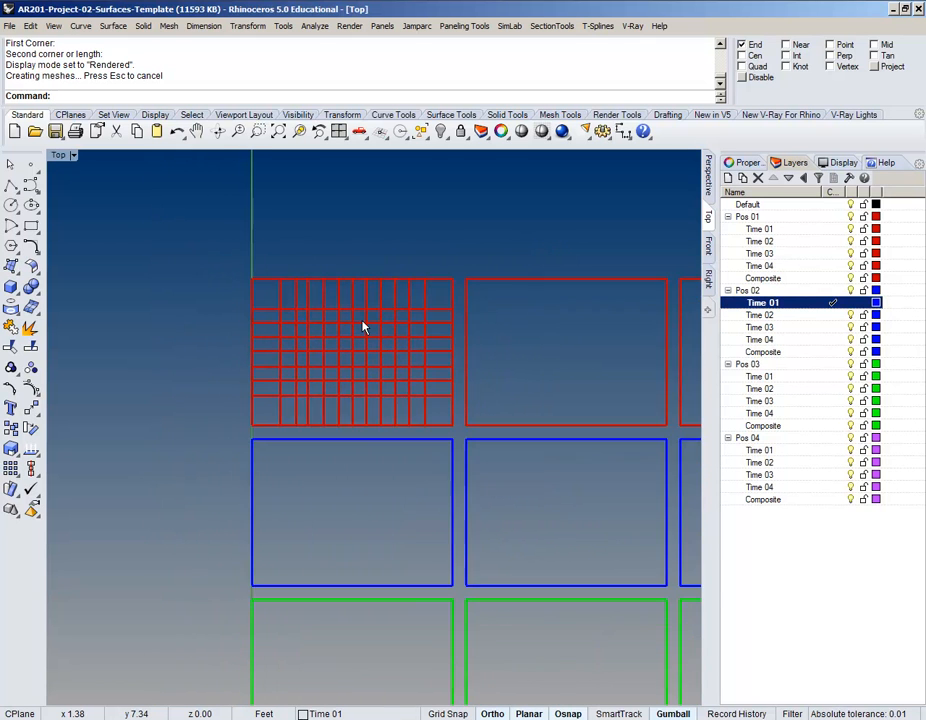
right_click_drag(360, 384, 321, 310)
scroll(323, 302, "up", 1)
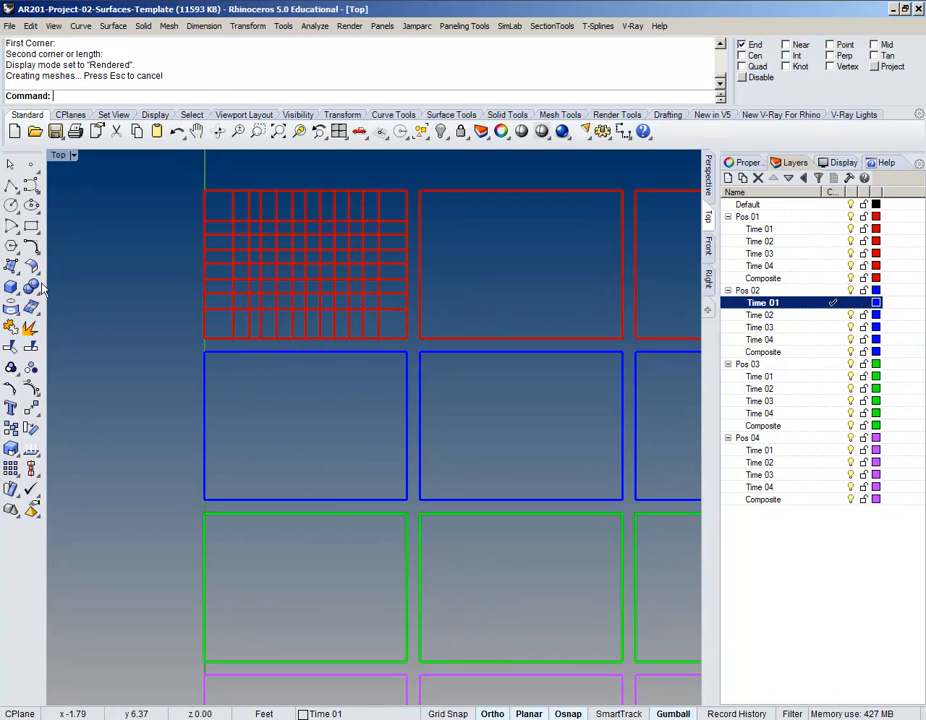
right_click(158, 58)
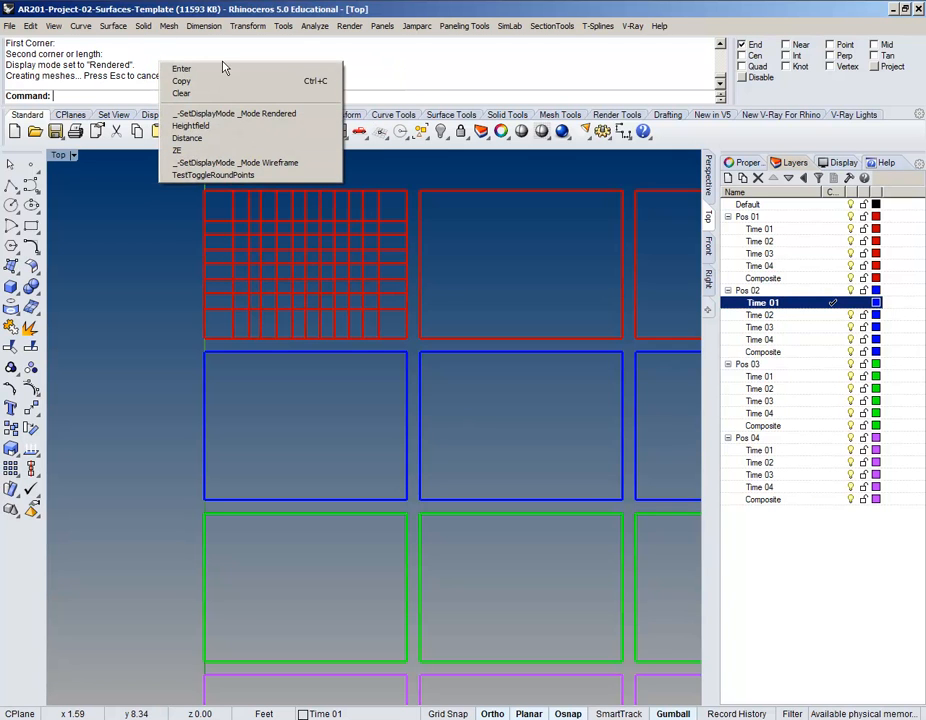
left_click(207, 130)
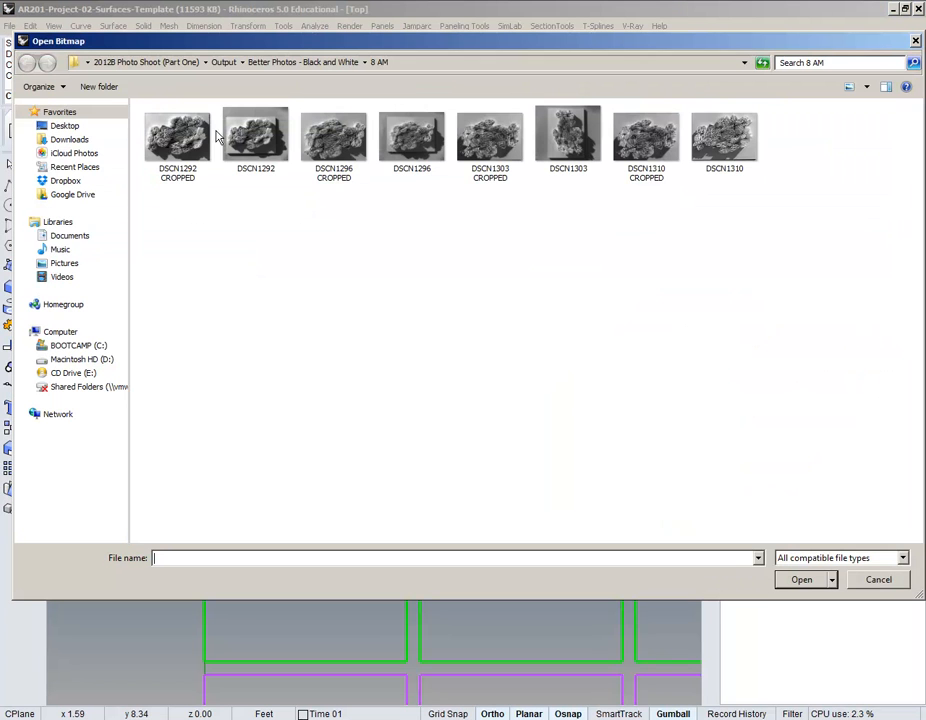
left_click(340, 145)
left_click(800, 582)
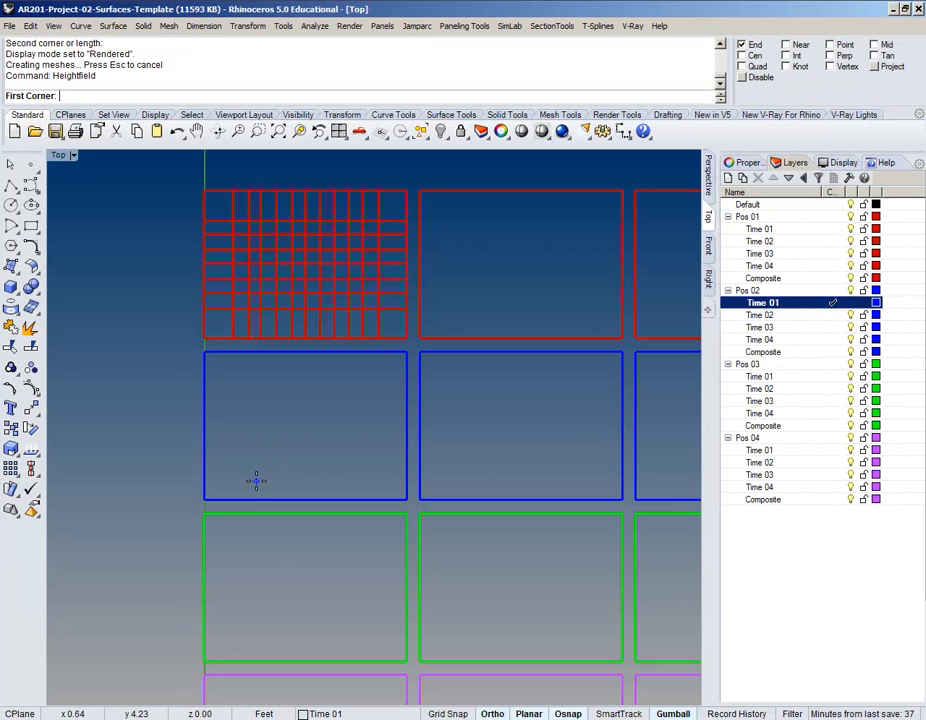
Fit the heightfield to the first Pos 02 rectangle as a surface with 15 x 11 control points, 0.5 feet high, with the image as texture
left_click(205, 498)
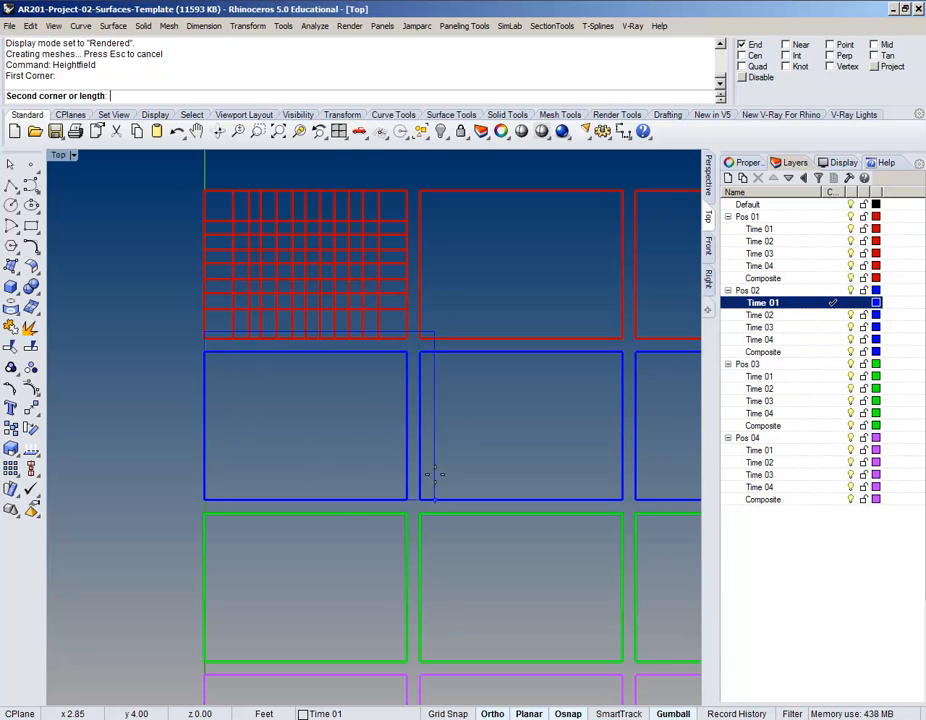
left_click(405, 497)
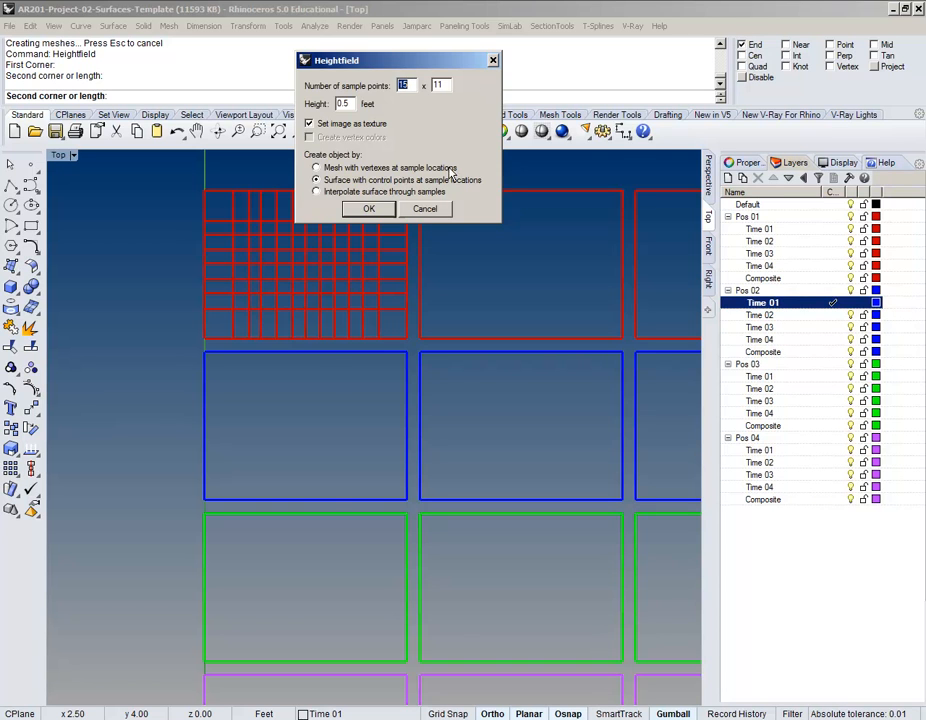
left_click(368, 208)
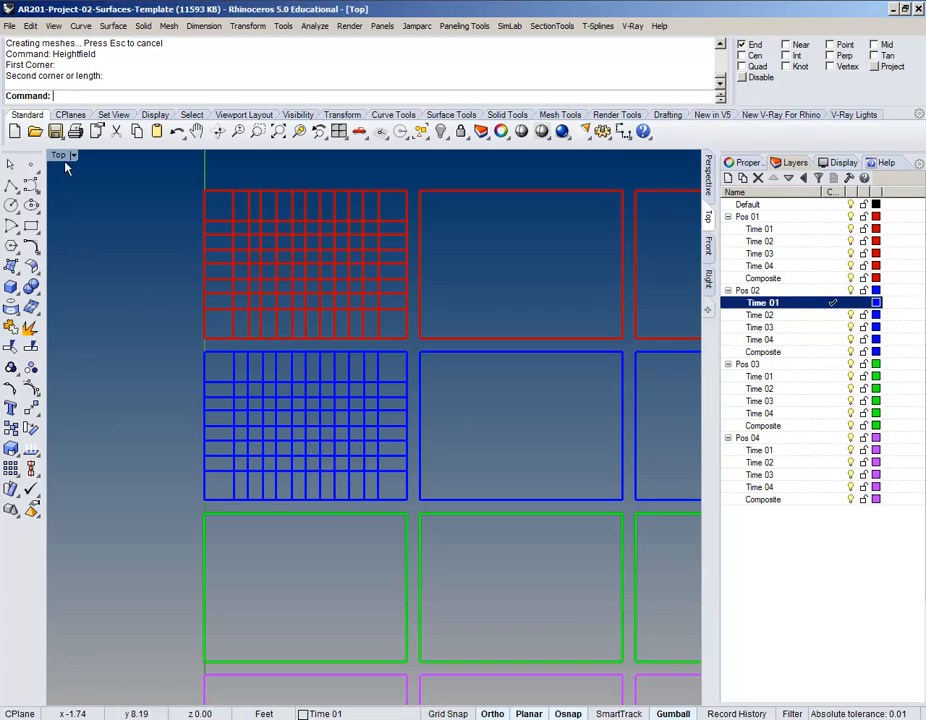
Examine the relief and image texture of both heightfield surfaces in the Perspective view from several angles
left_click(709, 178)
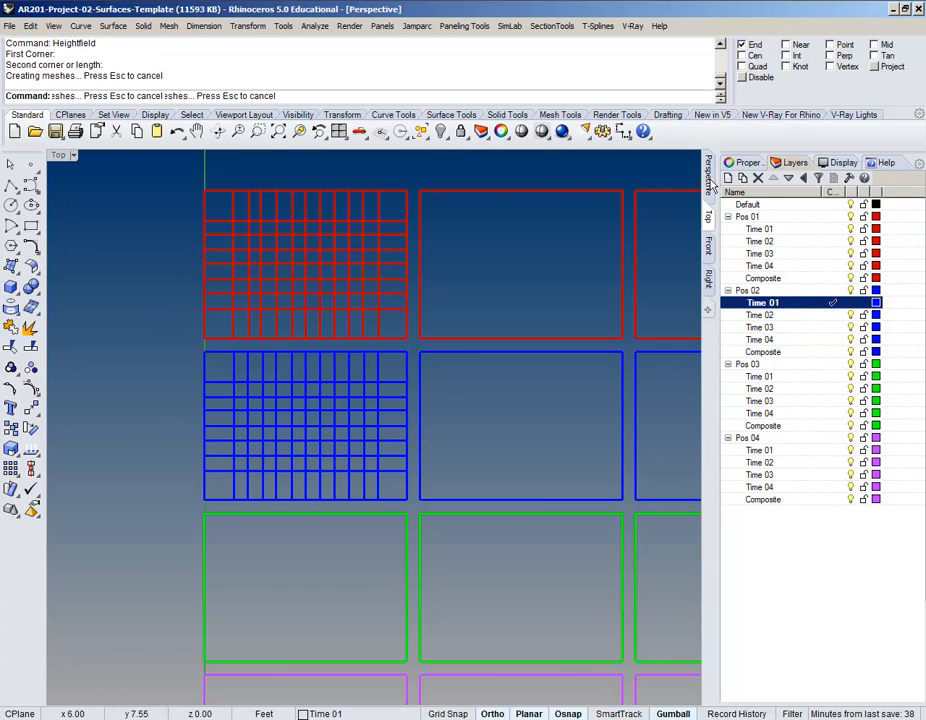
scroll(604, 432, "down", 3)
scroll(600, 449, "down", 1)
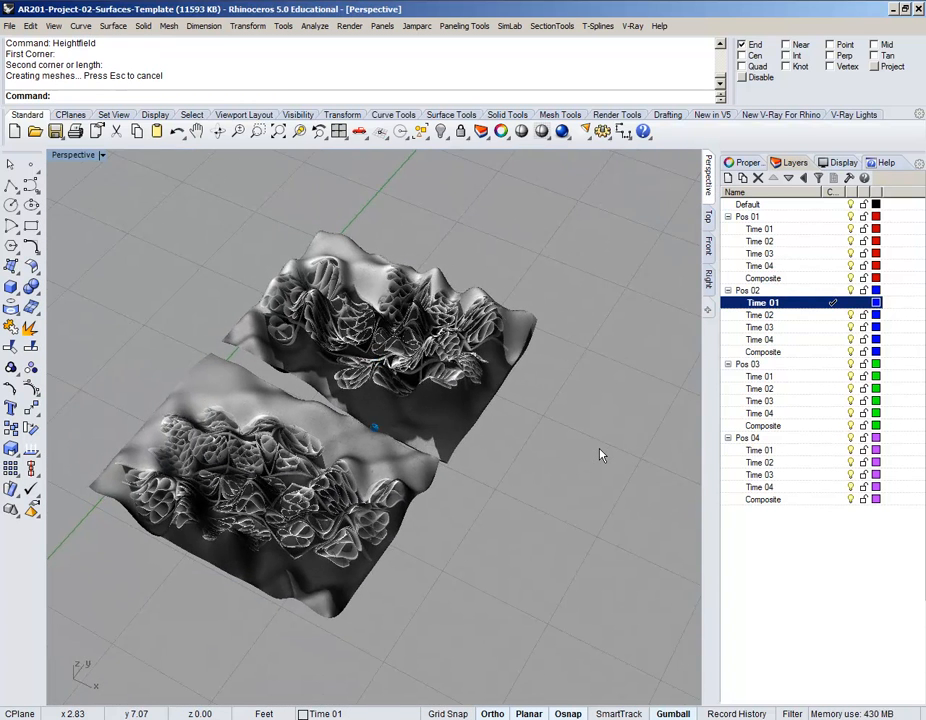
right_click_drag(599, 449, 419, 527)
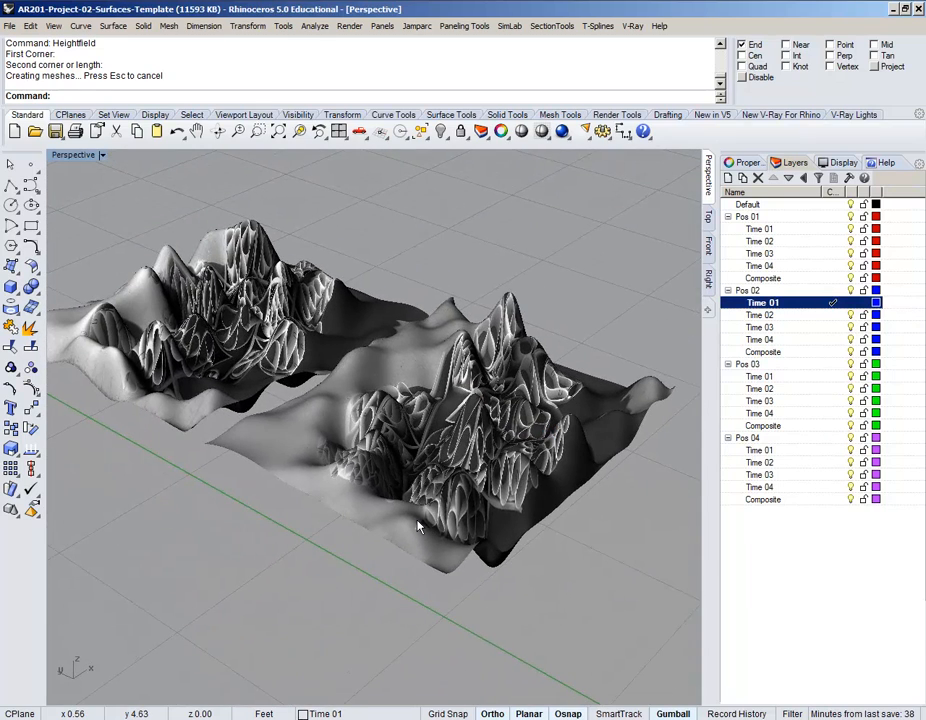
right_click_drag(419, 527, 419, 527)
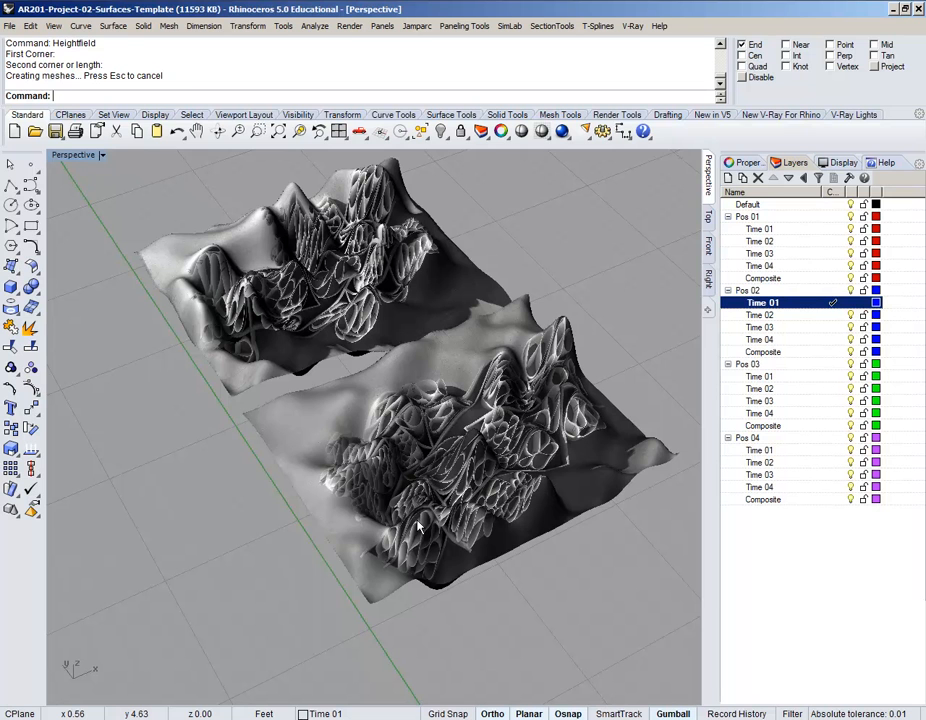
right_click_drag(420, 526, 420, 527)
left_click(709, 220)
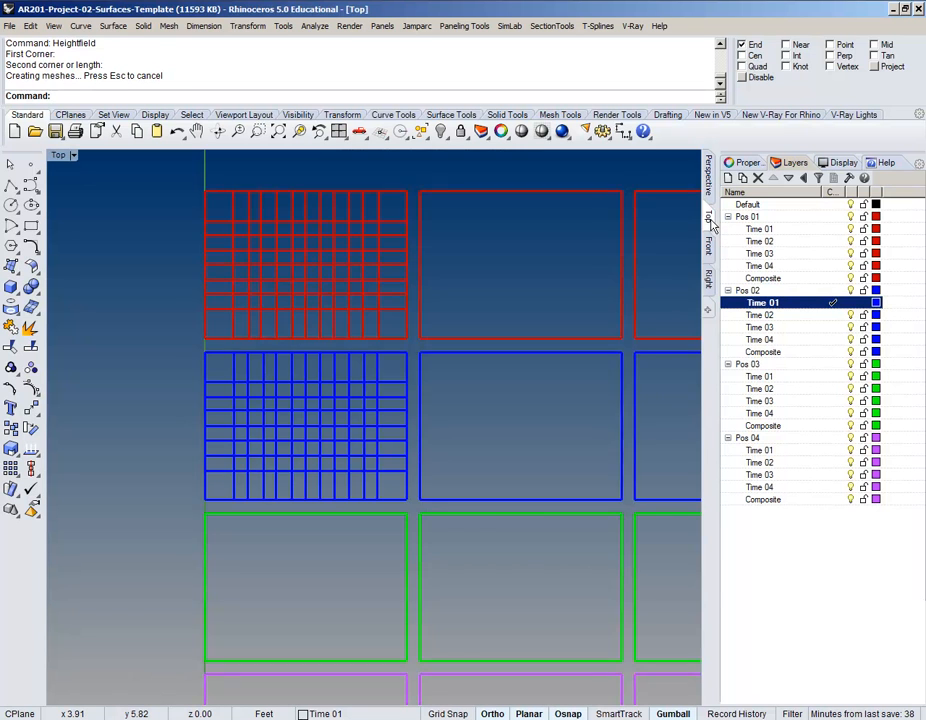
left_click(711, 180)
right_click_drag(492, 530, 560, 427)
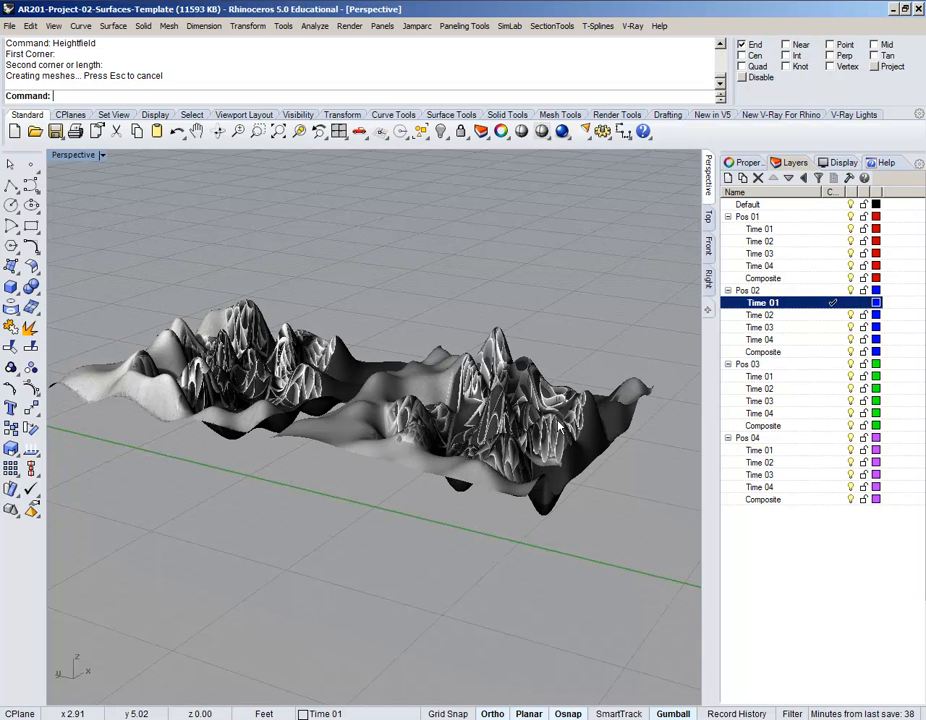
right_click_drag(558, 426, 512, 480)
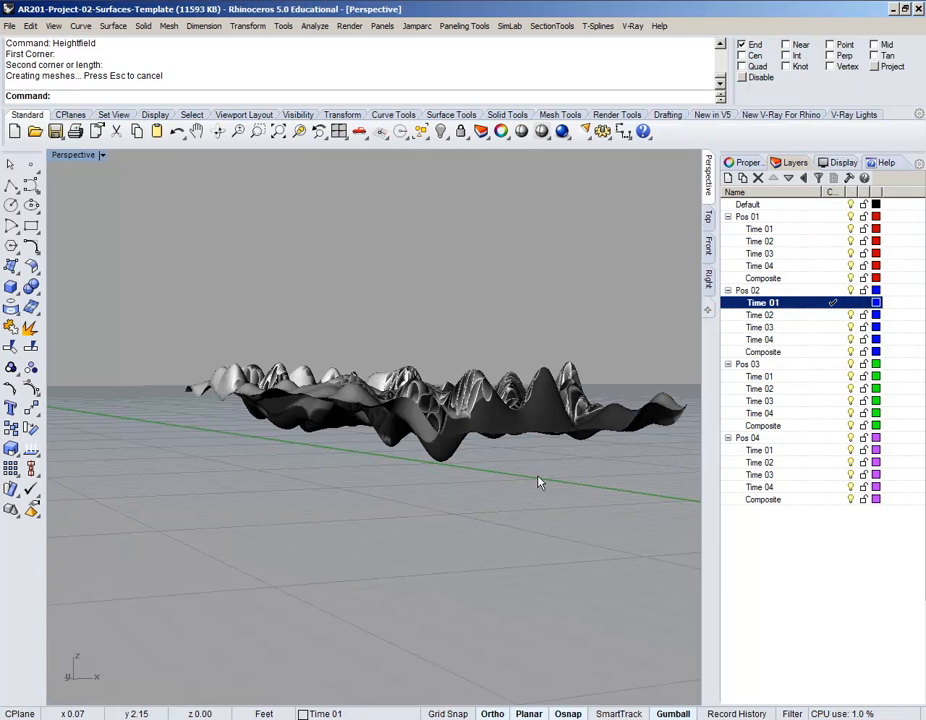
right_click_drag(527, 515, 529, 519)
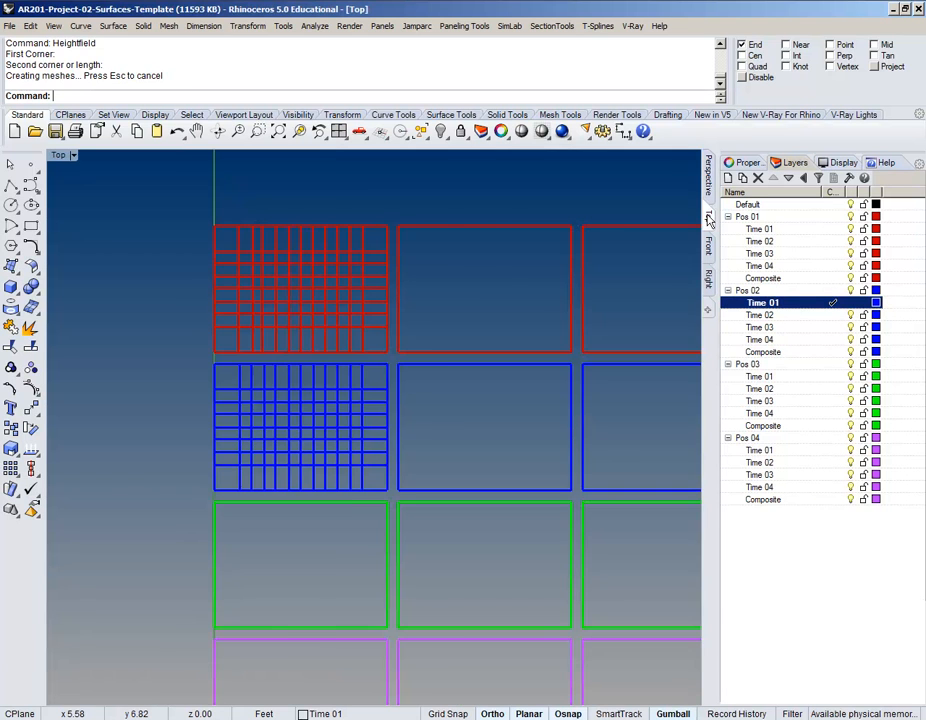
left_click(708, 221)
left_click(709, 172)
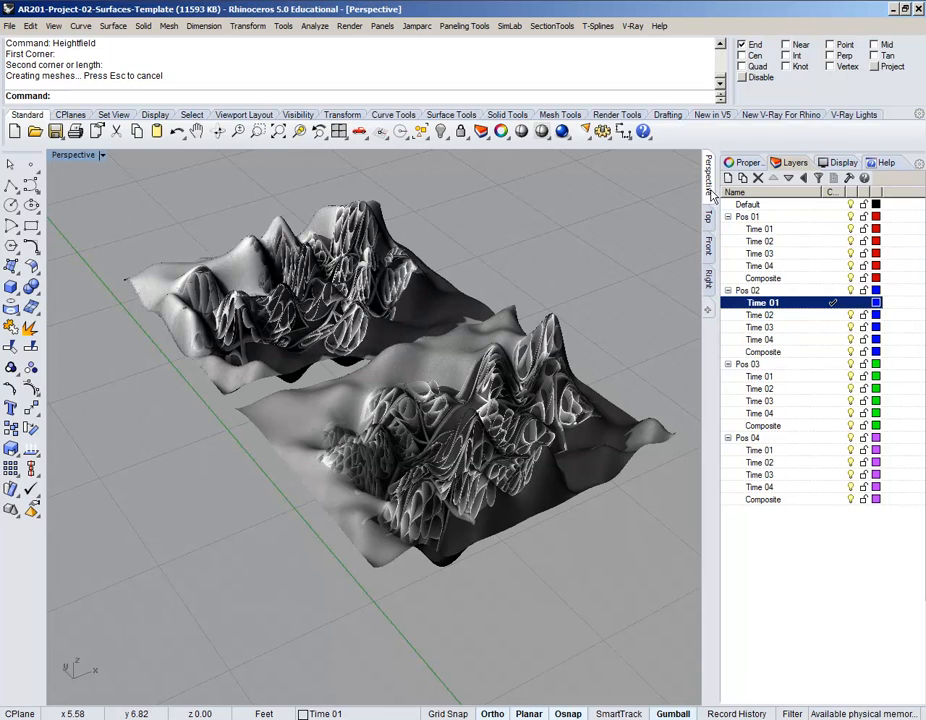
right_click(709, 192)
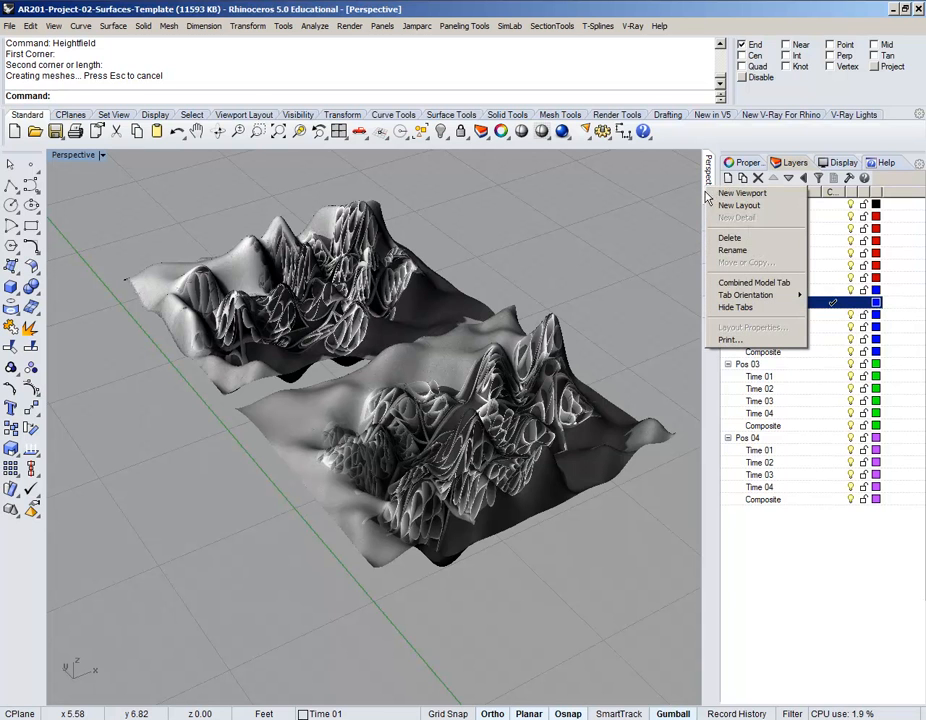
mouse_move(775, 295)
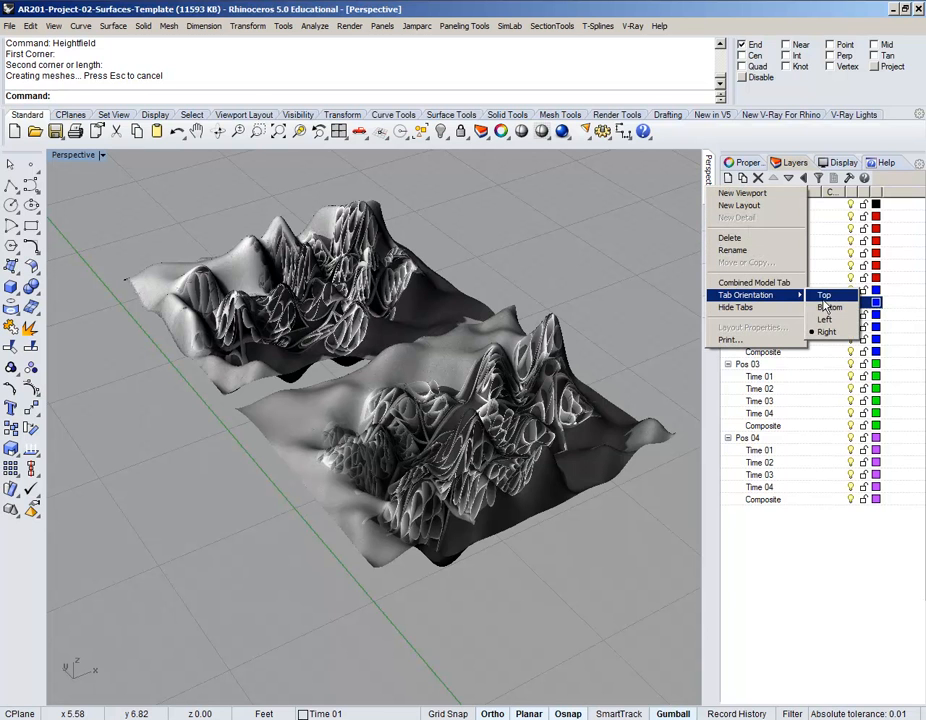
left_click(715, 144)
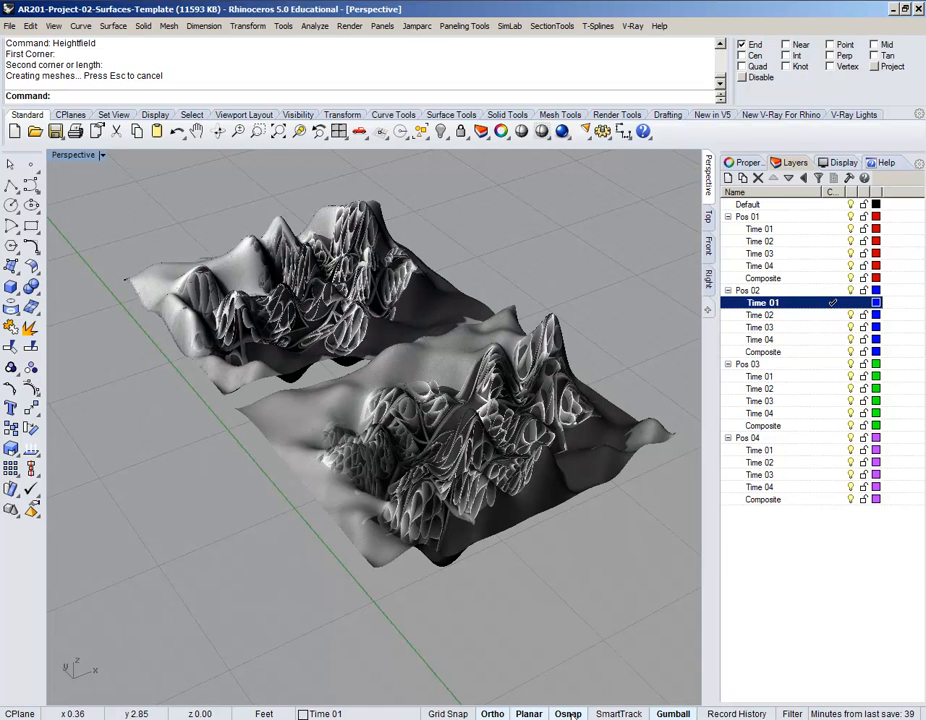
left_click(568, 713)
left_click(568, 713)
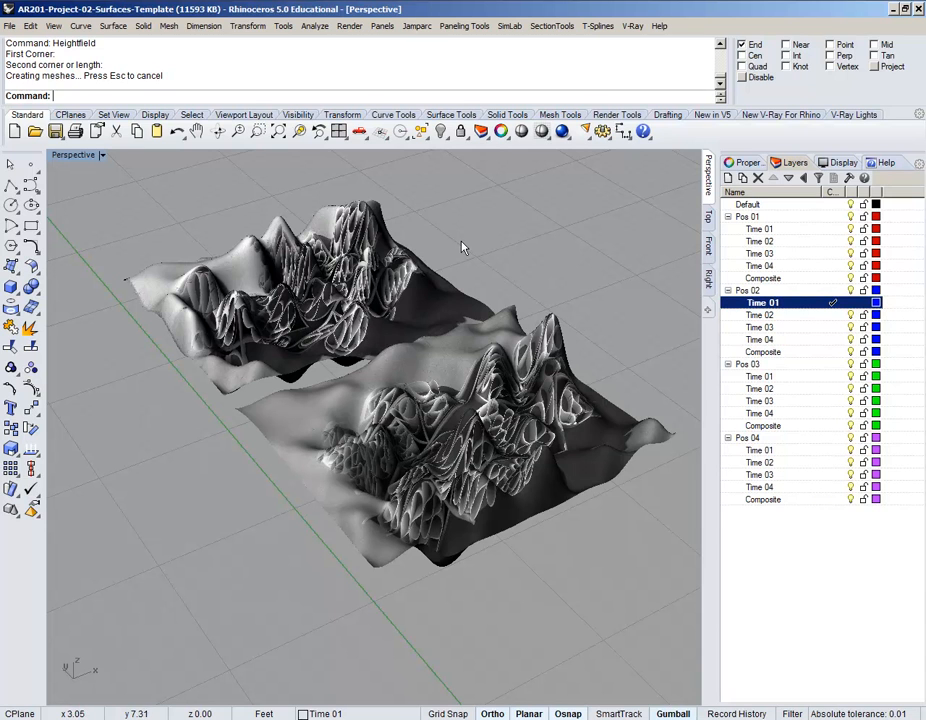
Return to the Top view and set its display mode to Rendered
right_click_drag(487, 255, 528, 262)
left_click(708, 215)
right_click_drag(502, 331, 440, 343)
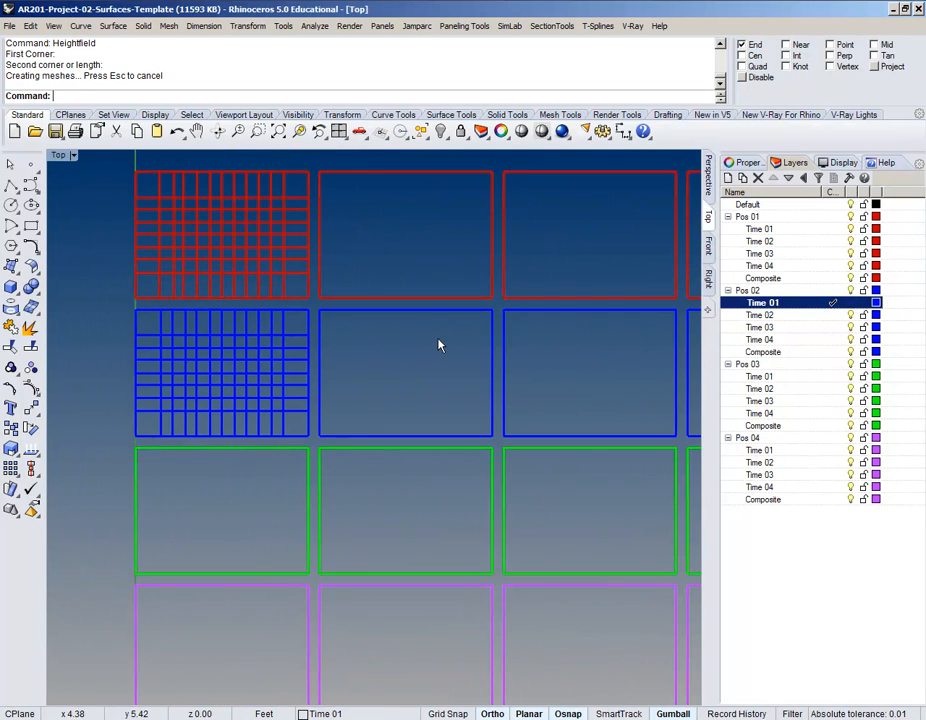
left_click(74, 156)
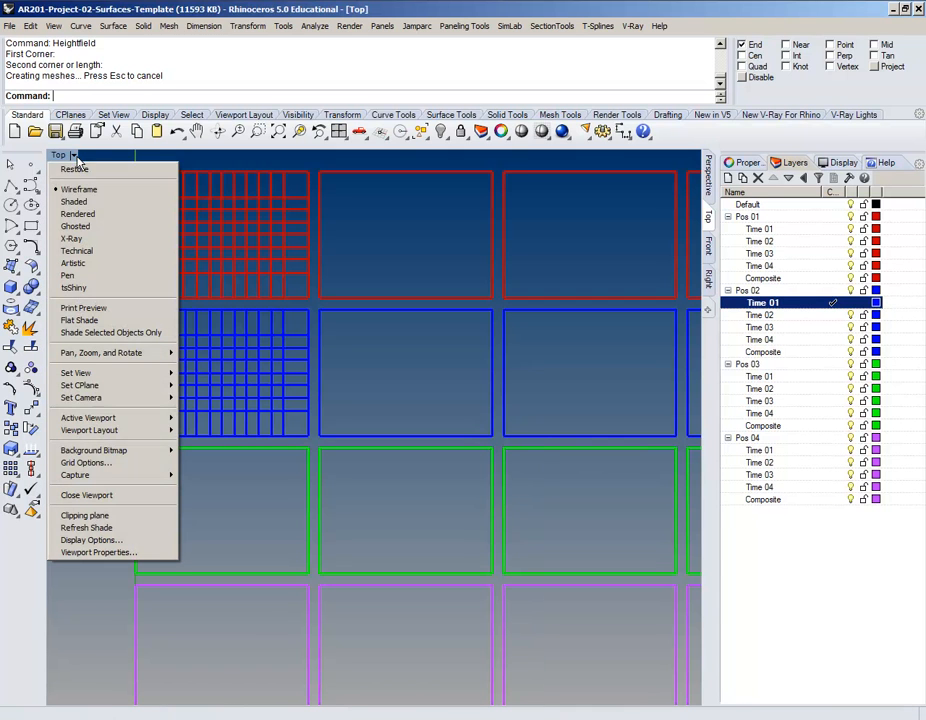
left_click(90, 214)
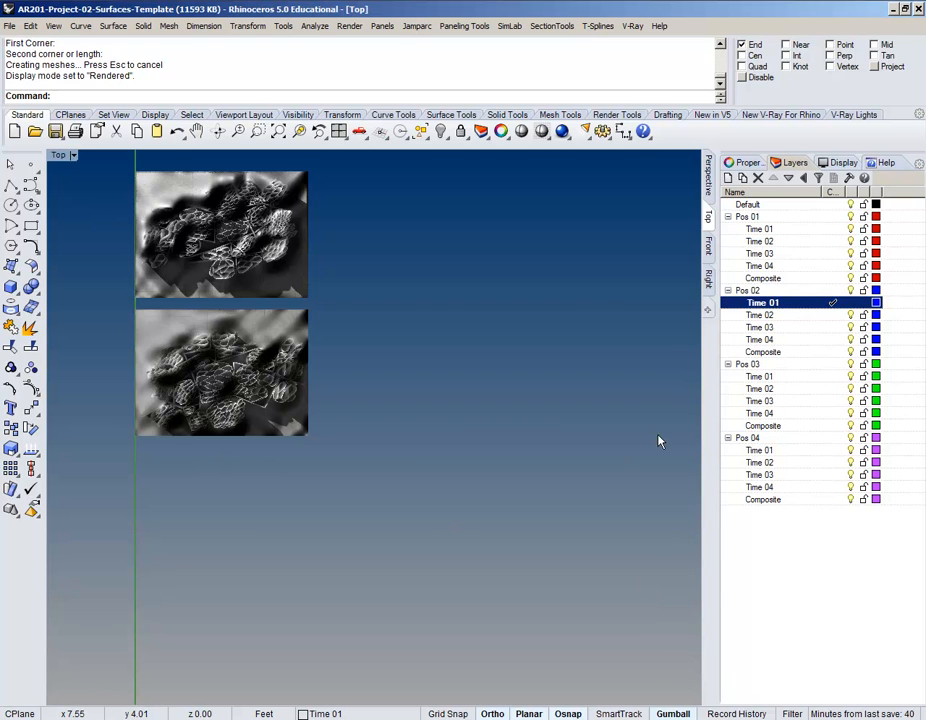
Turn on the display of curves in the Top view's Rendered mode settings
right_click_drag(405, 312, 471, 353)
scroll(297, 318, "up", 3)
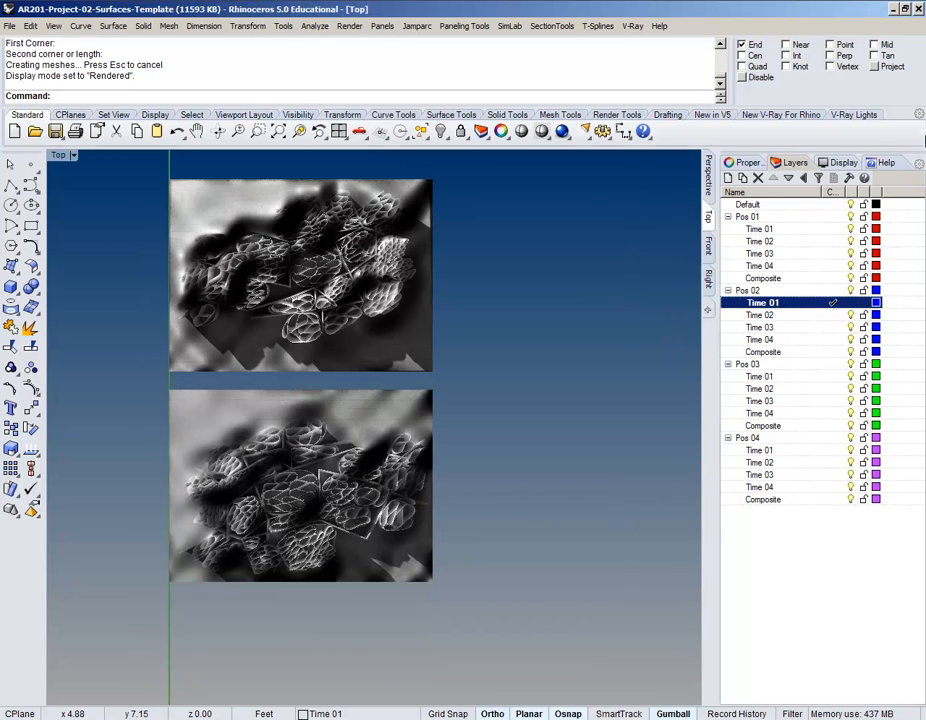
left_click(843, 163)
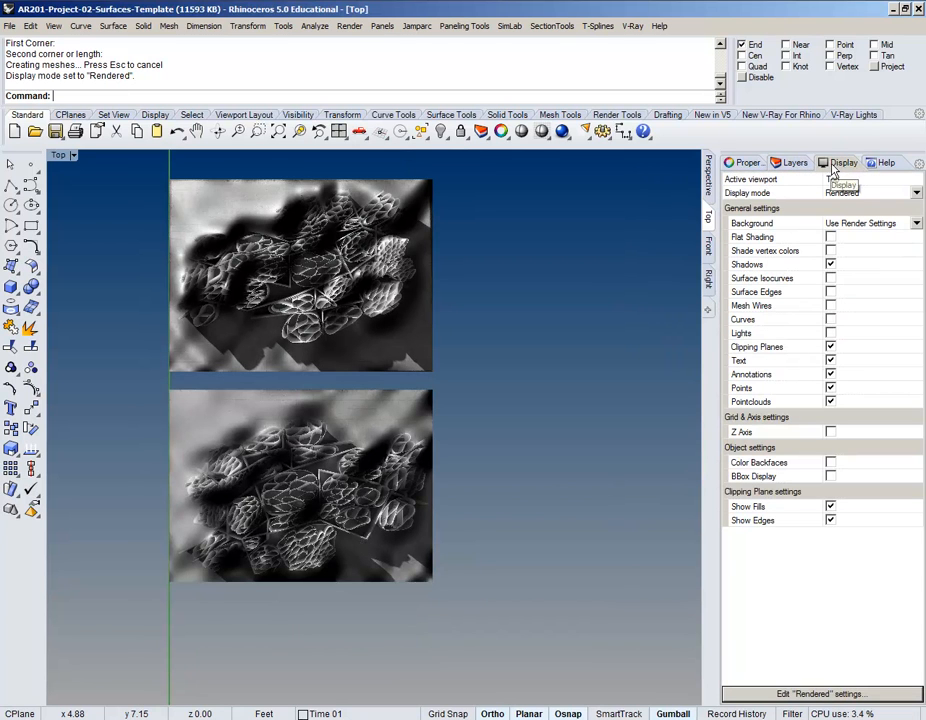
left_click(830, 319)
Examine the two rendered heightfields and their fit within the template rectangles in the Top view, both close up and overall
right_click_drag(584, 449, 558, 454)
right_click_drag(571, 364, 558, 352)
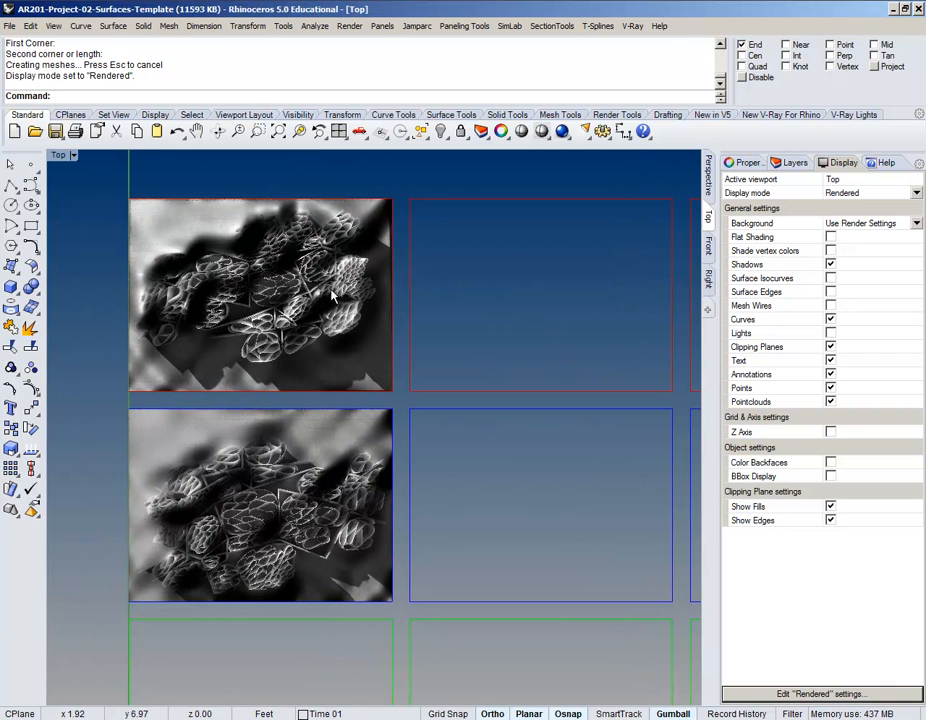
scroll(405, 280, "down", 4)
right_click_drag(401, 269, 293, 228)
scroll(112, 199, "up", 8)
right_click_drag(192, 268, 242, 250)
scroll(281, 342, "down", 3)
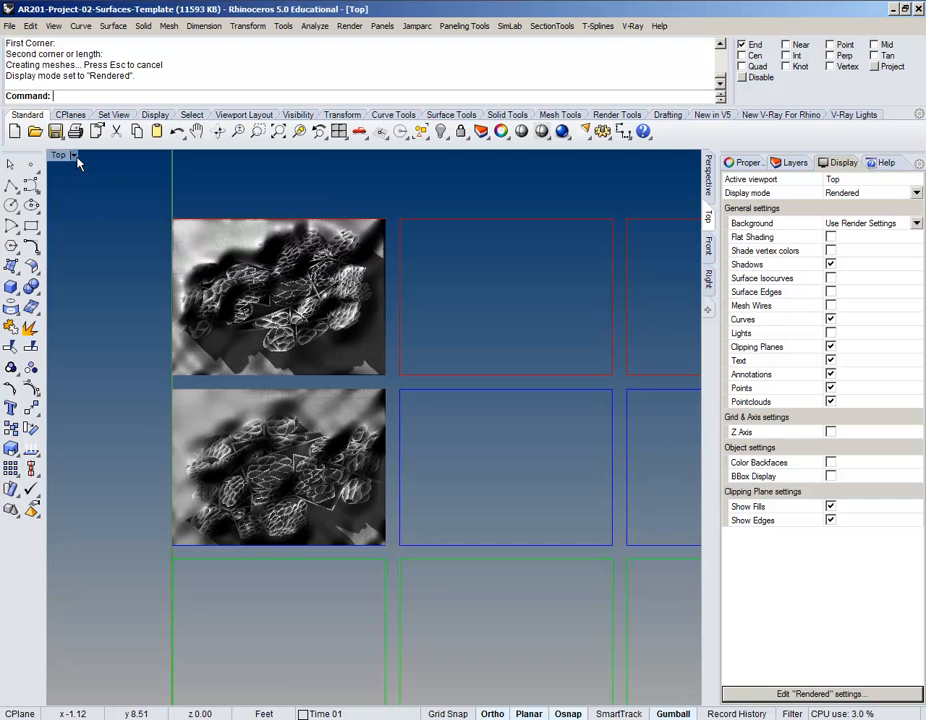
right_click_drag(393, 494, 300, 434)
scroll(242, 424, "down", 3)
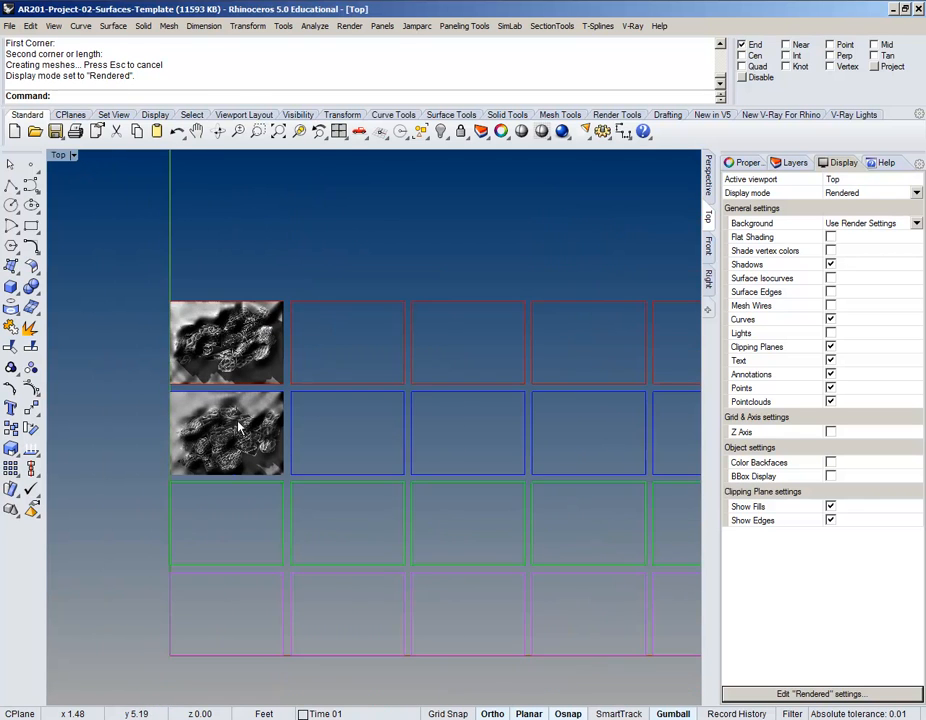
scroll(242, 424, "up", 4)
right_click_drag(178, 427, 231, 409)
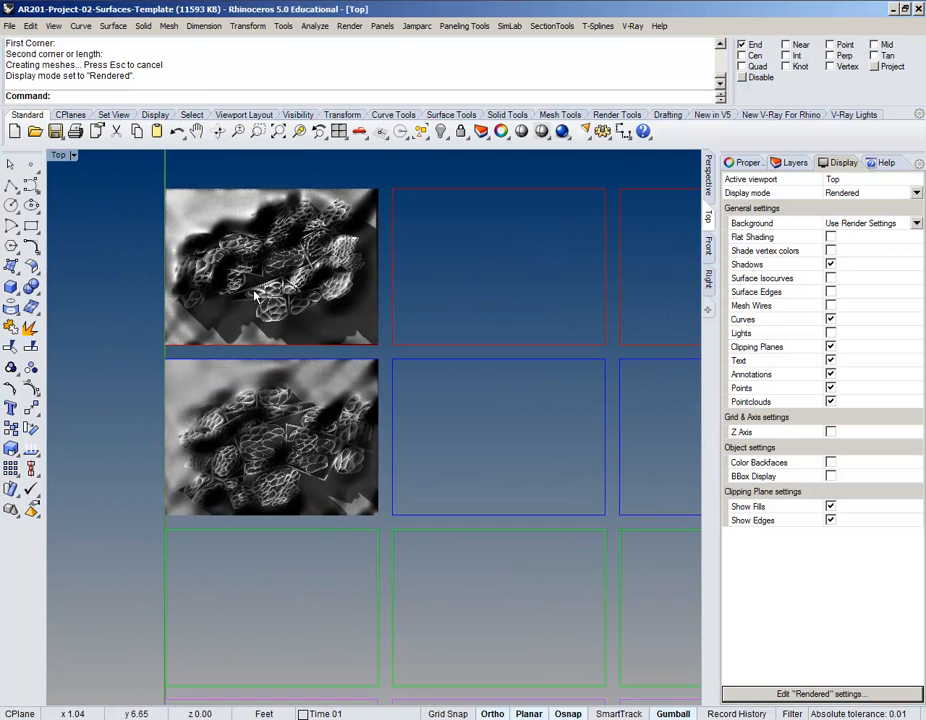
scroll(248, 362, "up", 5)
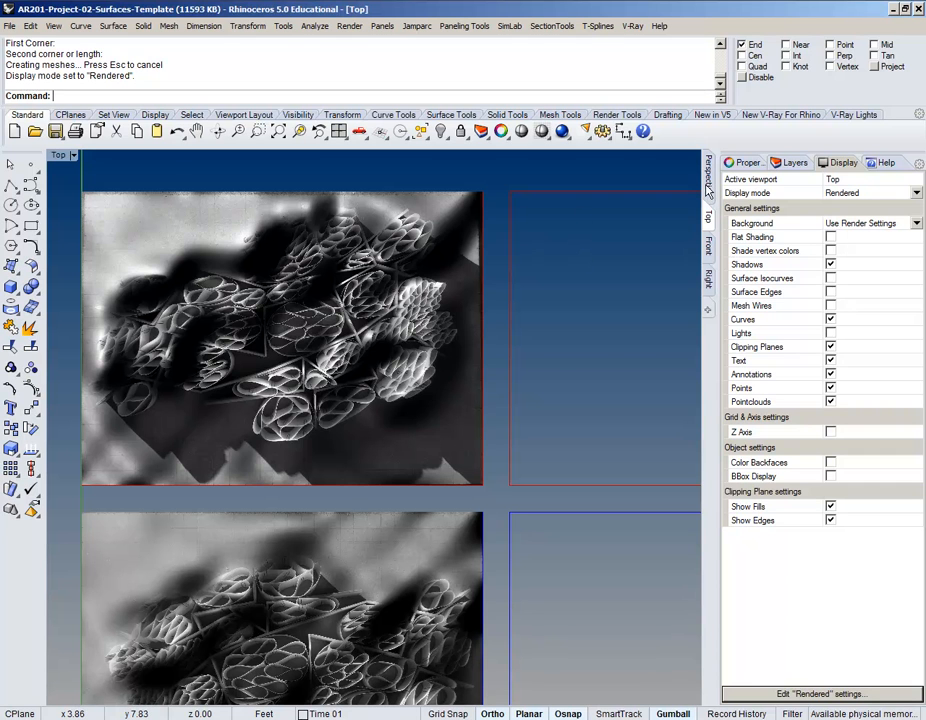
scroll(359, 366, "down", 10)
right_click_drag(455, 378, 285, 368)
scroll(280, 347, "down", 2)
right_click_drag(545, 381, 492, 362)
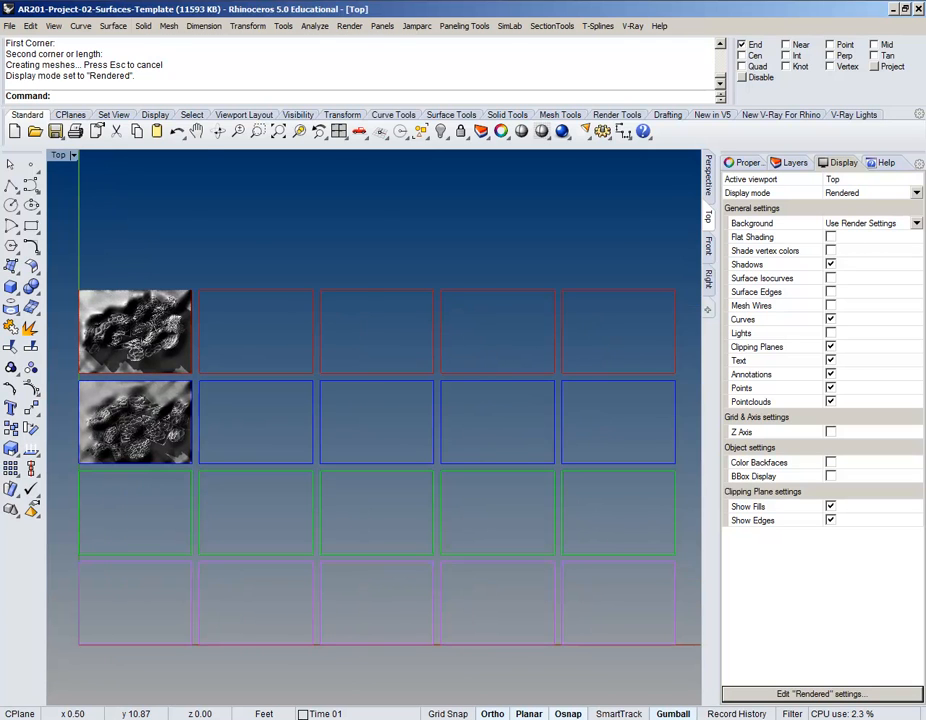
Switch to Photoshop and open the Orientation 01 PSD from the Better Photos - Black and White folder
key("alt+Tab")
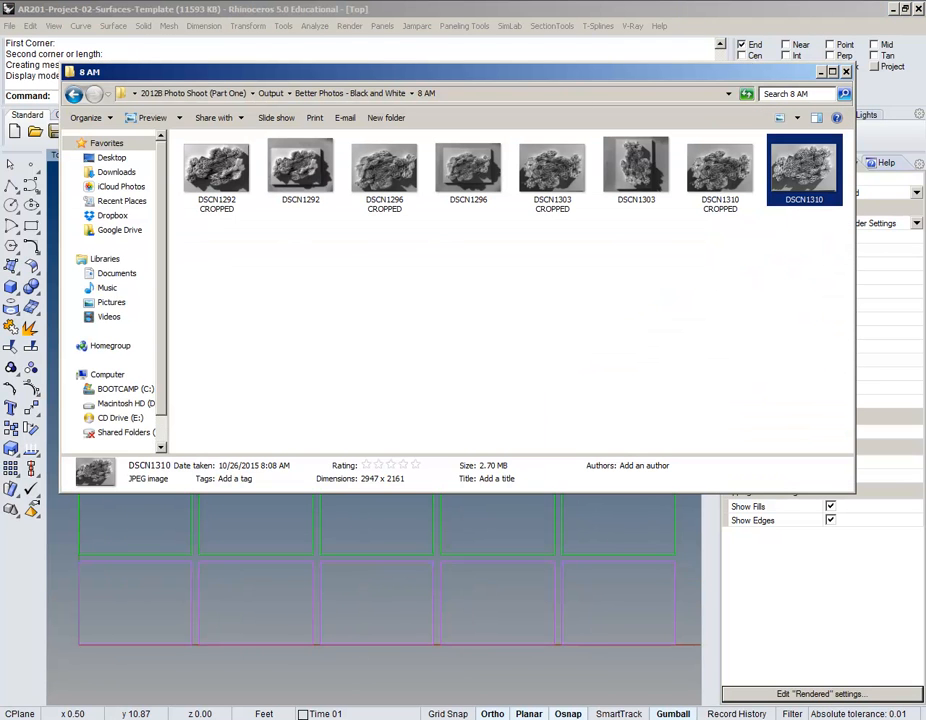
mouse_move(280, 1)
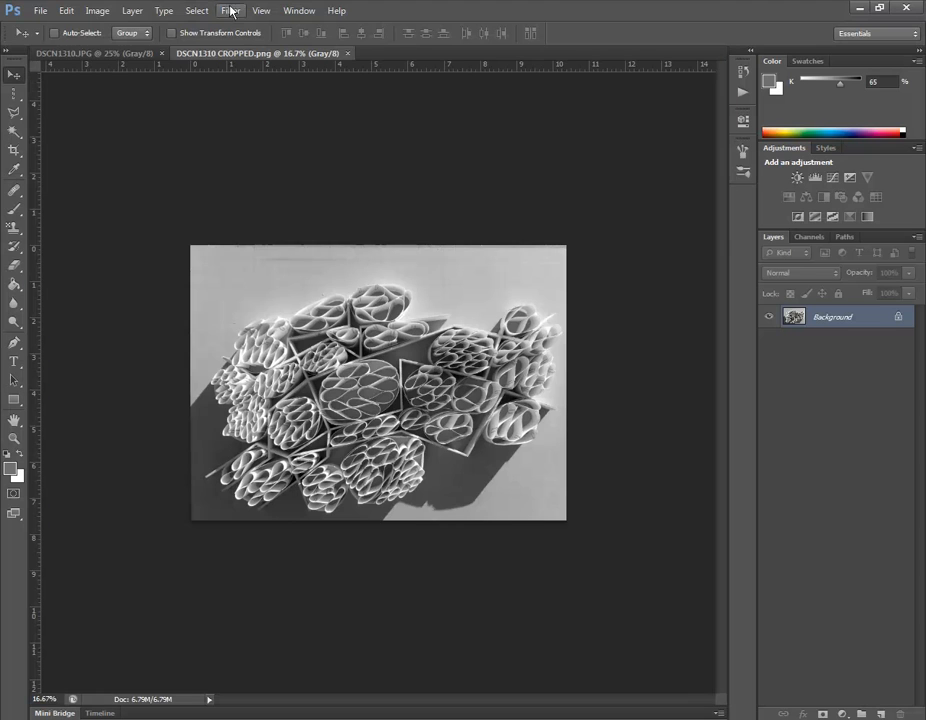
left_click(40, 12)
left_click(55, 42)
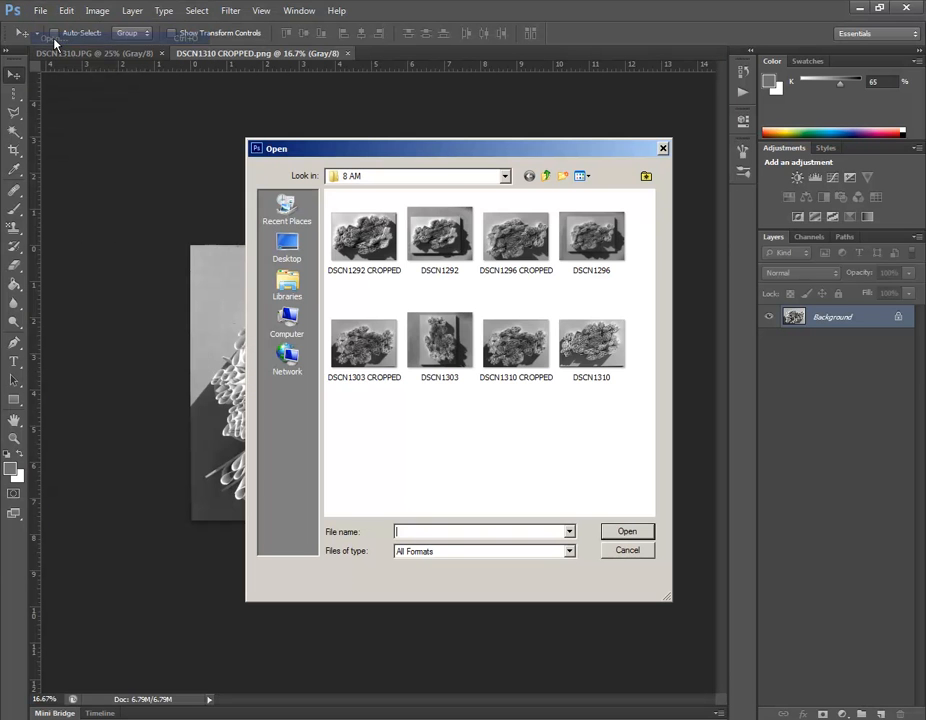
left_click(546, 177)
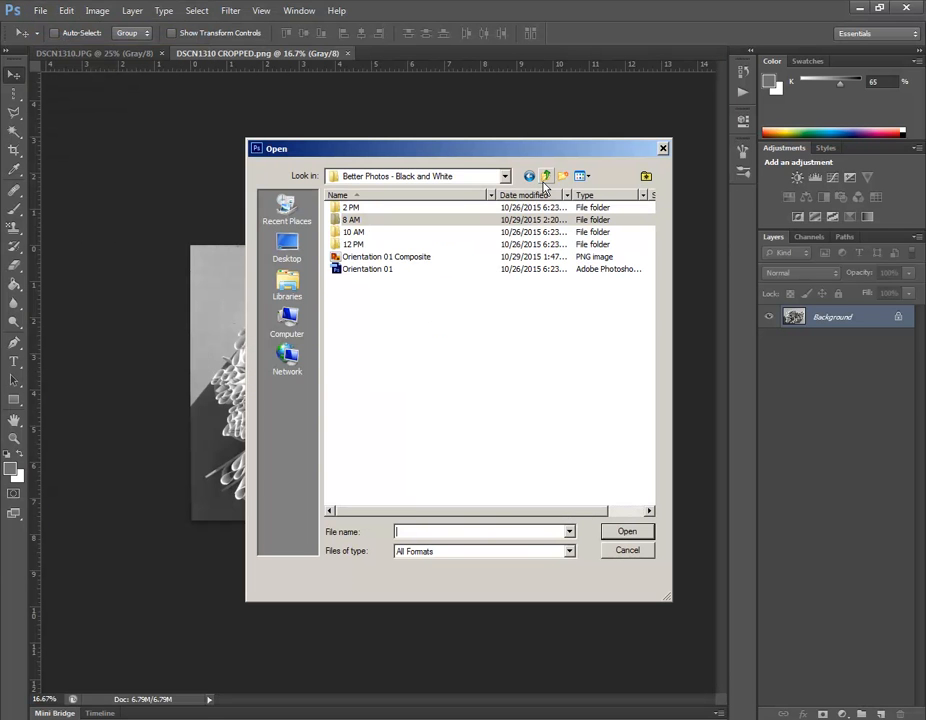
double_click(382, 271)
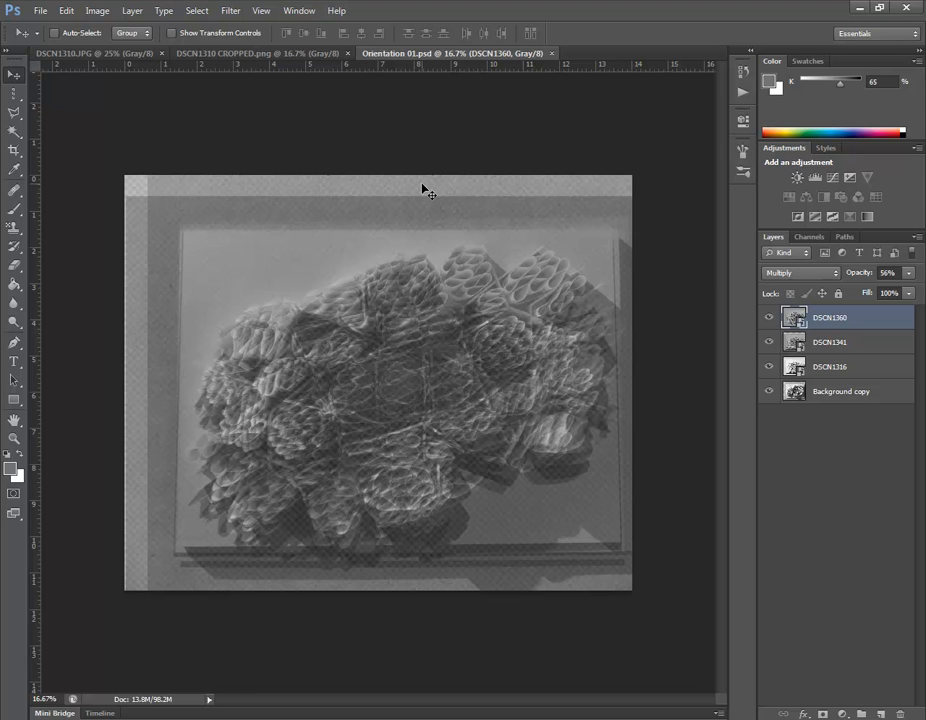
Switch to the file browser and open the Orientation 01 Composite PNG from Better Photos - Black and White in Photoshop CS6
key("alt+Tab")
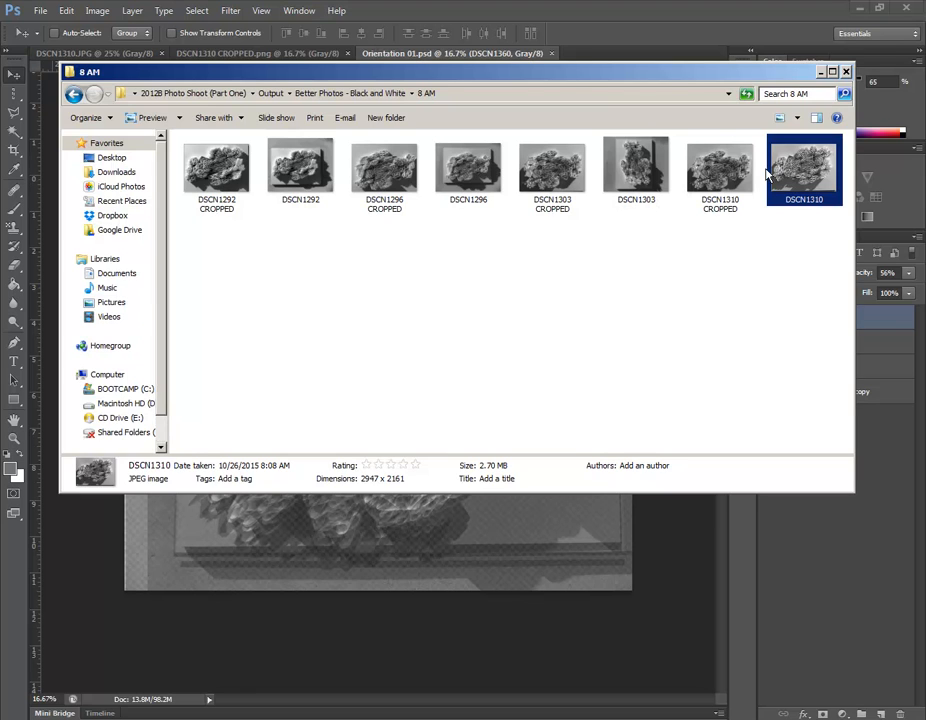
left_click(688, 242)
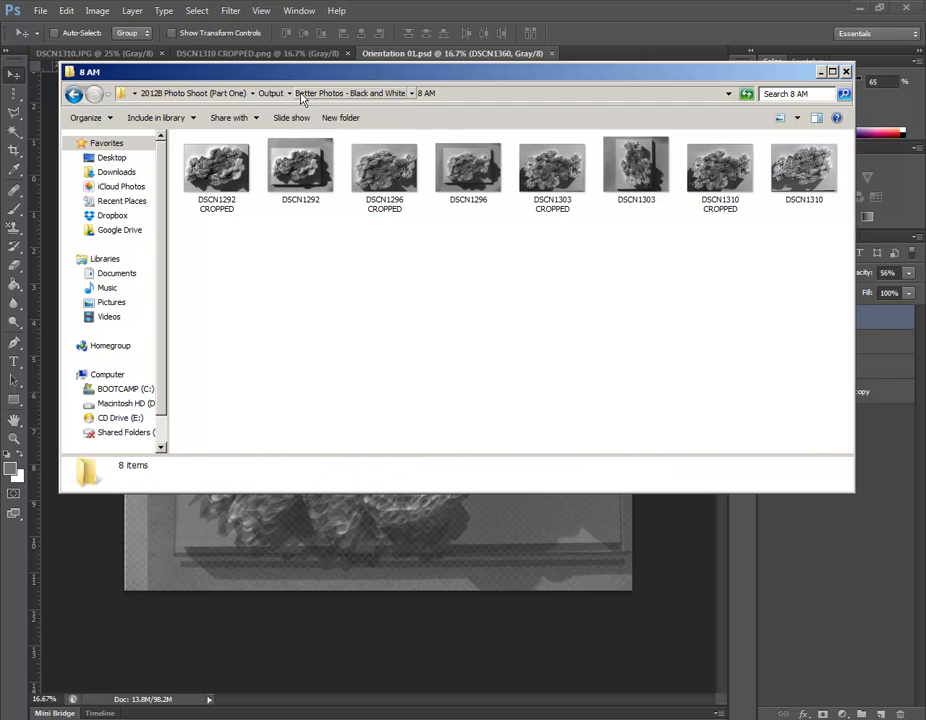
left_click(330, 93)
left_click(231, 223)
right_click(231, 226)
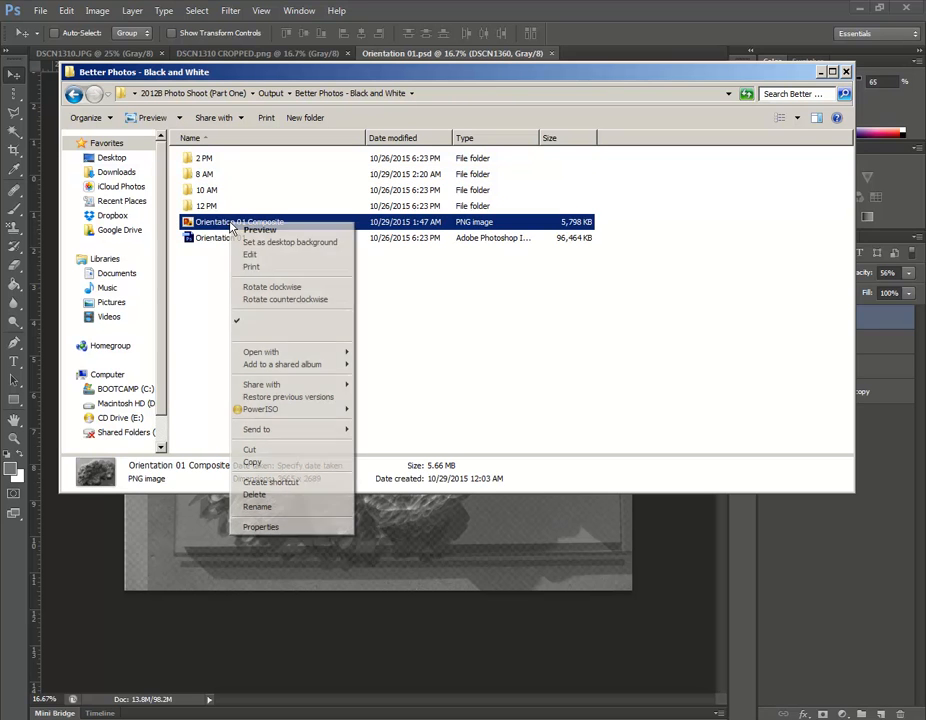
mouse_move(343, 356)
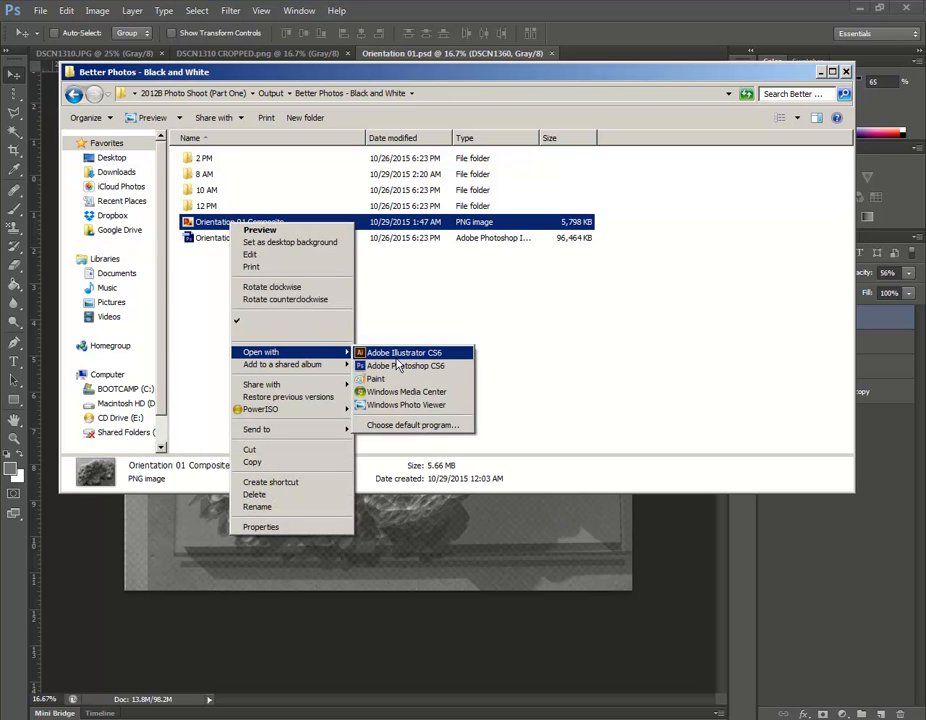
left_click(397, 366)
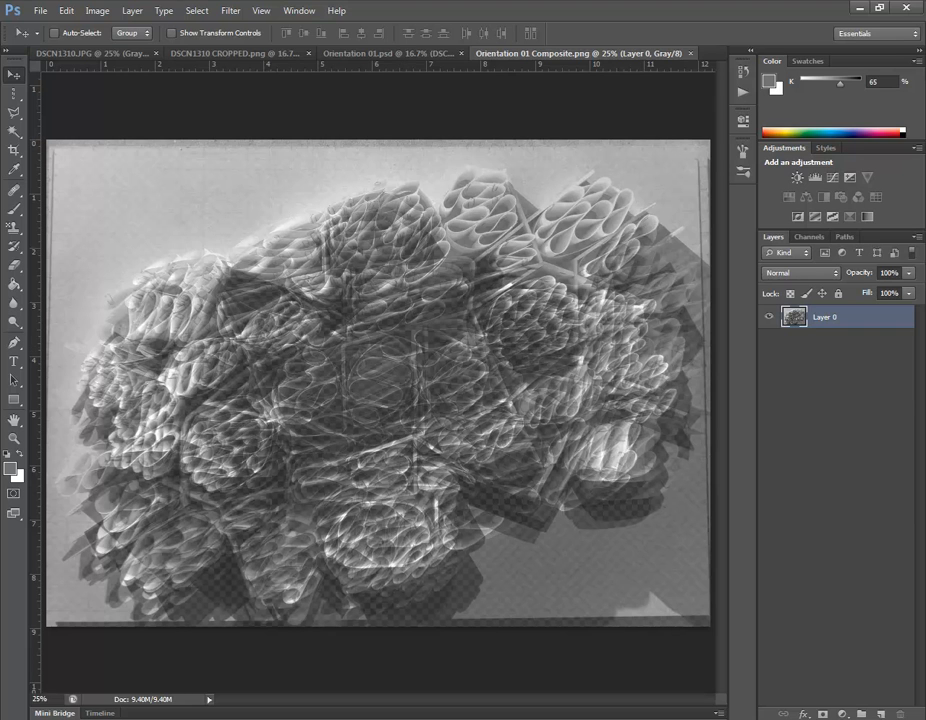
key("alt+Tab")
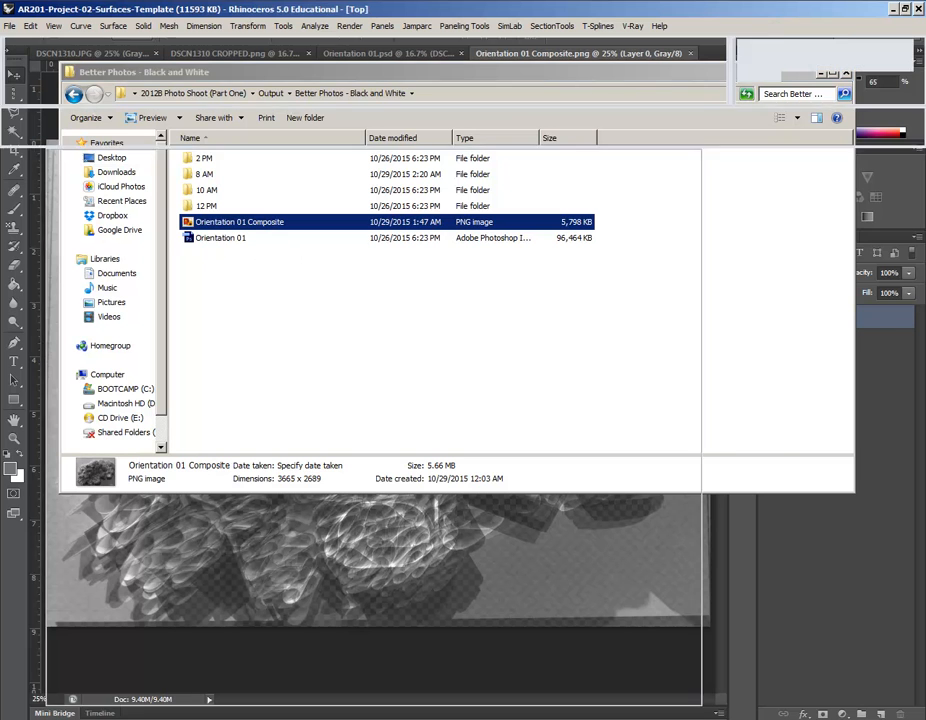
key("alt+Tab")
left_click(9, 25)
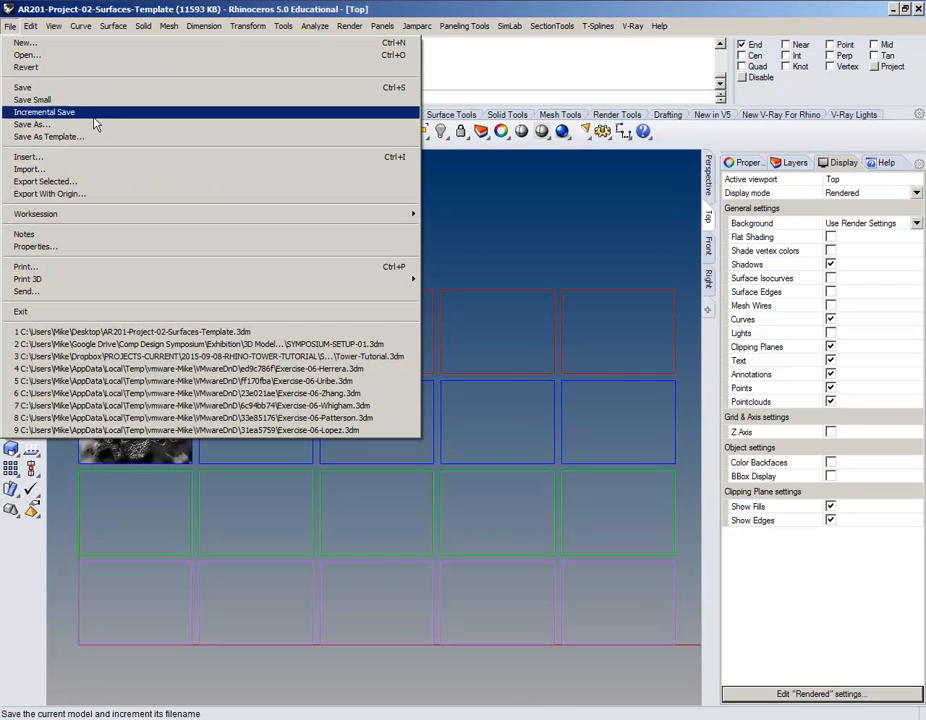
Switch to Photoshop and pull the 30 x 22 crop frame slightly inward from the composite image's upper-right corner
key("alt+Tab")
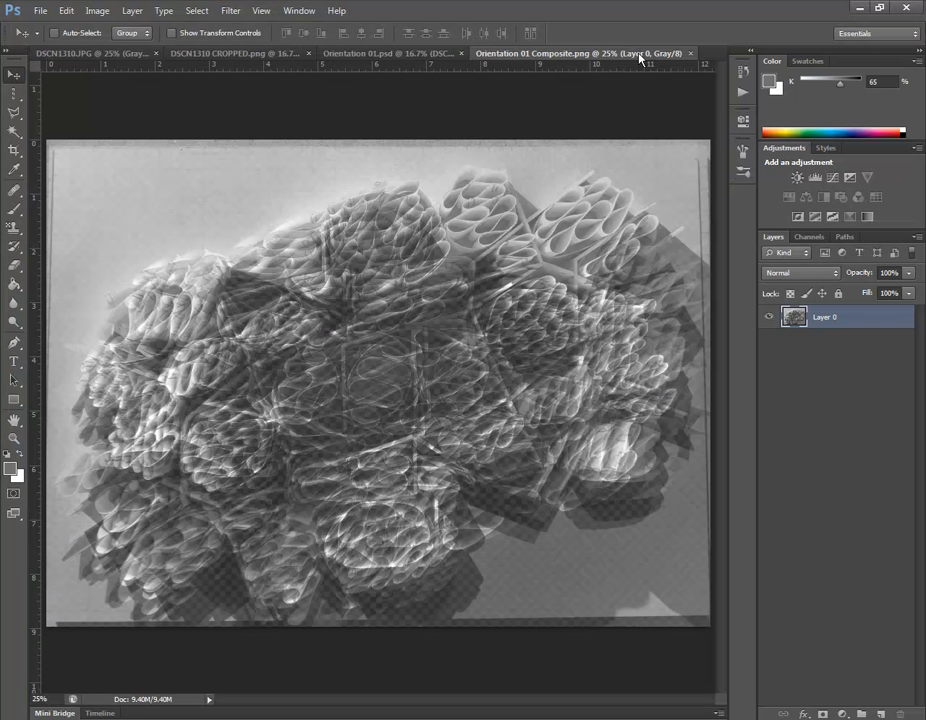
left_click(14, 150)
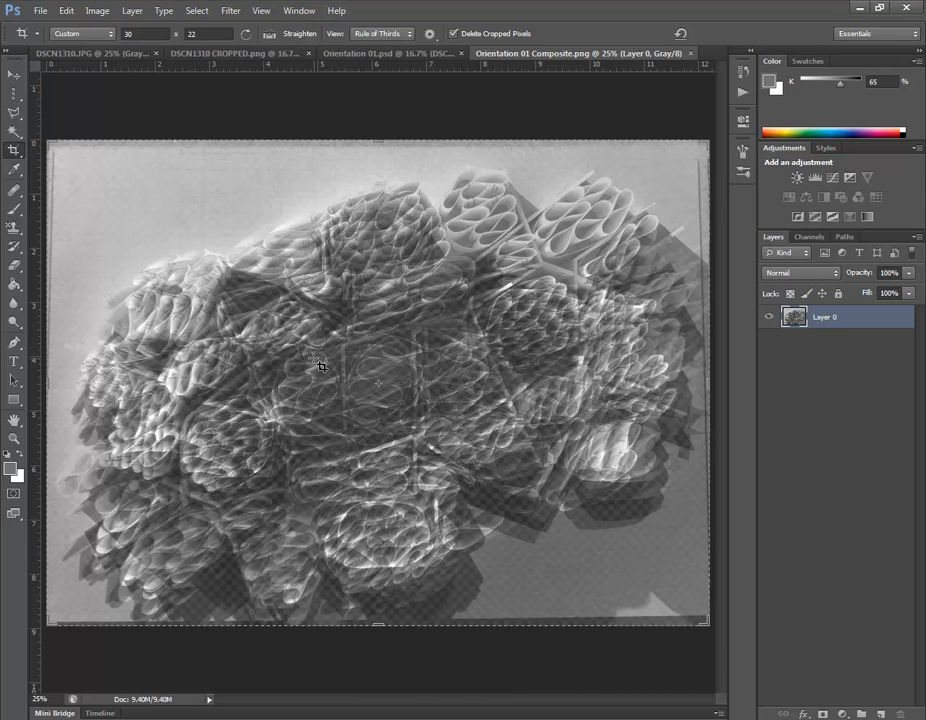
left_click_drag(708, 140, 697, 147)
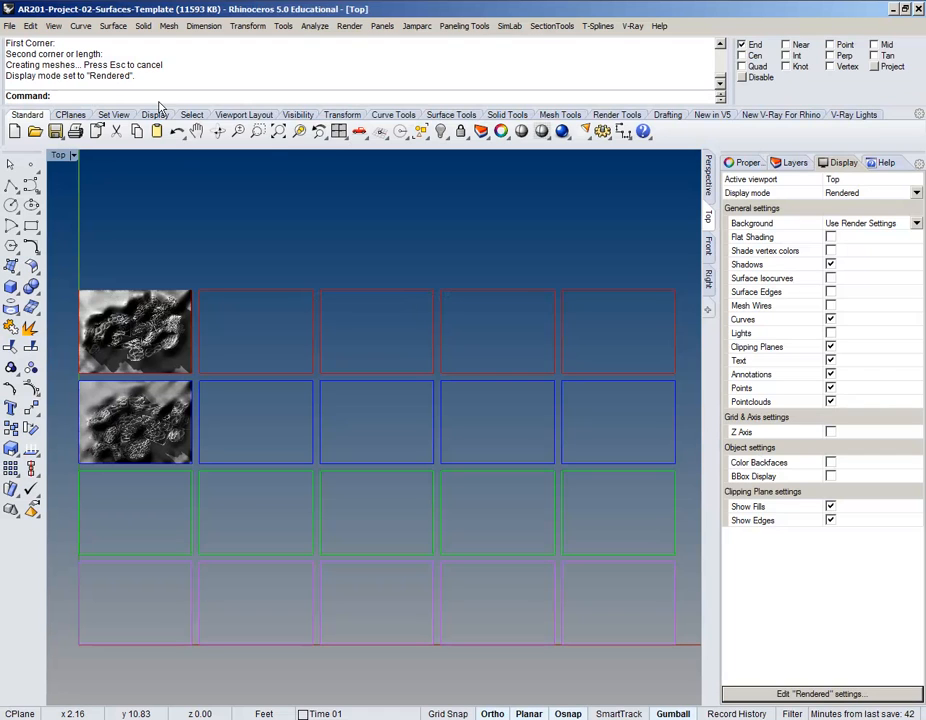
Switch to Rhino and start a Heightfield from the Orientation 01 Composite image in the Better Photos - Black and White folder
right_click(134, 76)
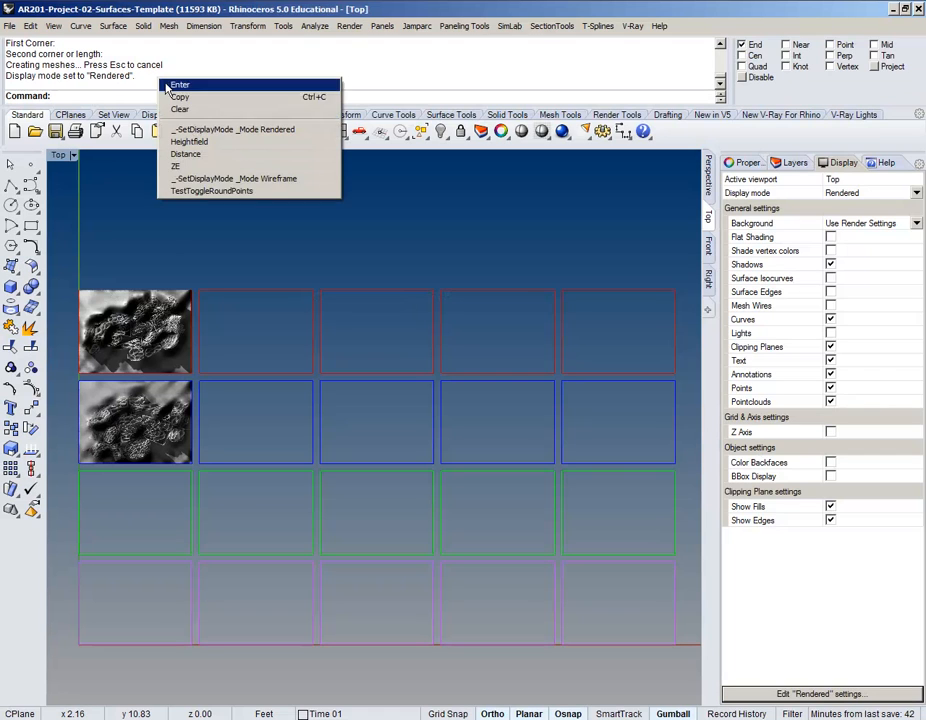
left_click(227, 141)
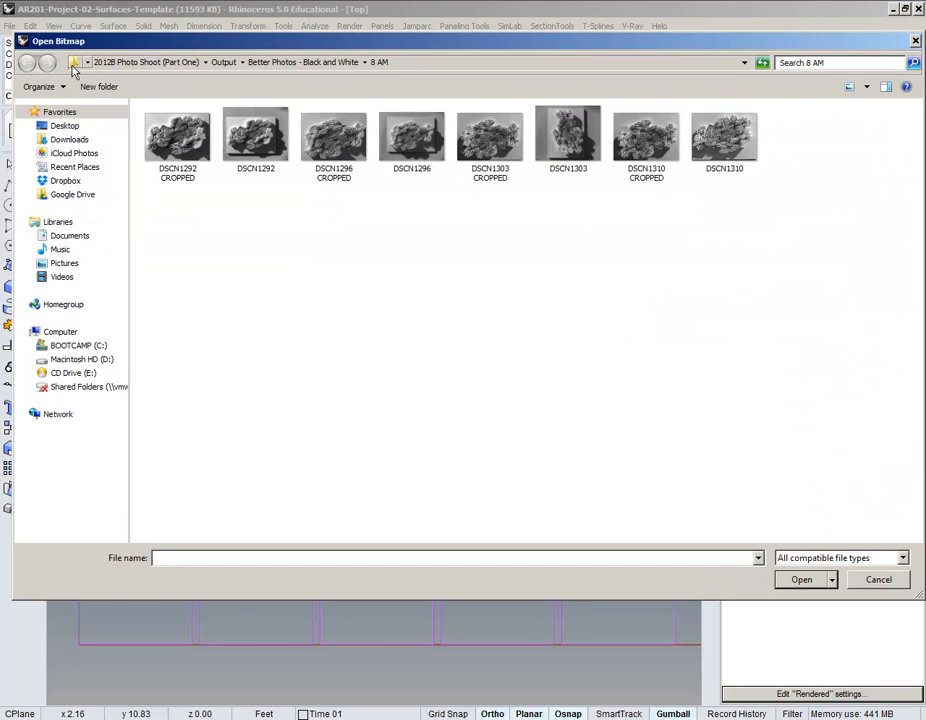
left_click(303, 62)
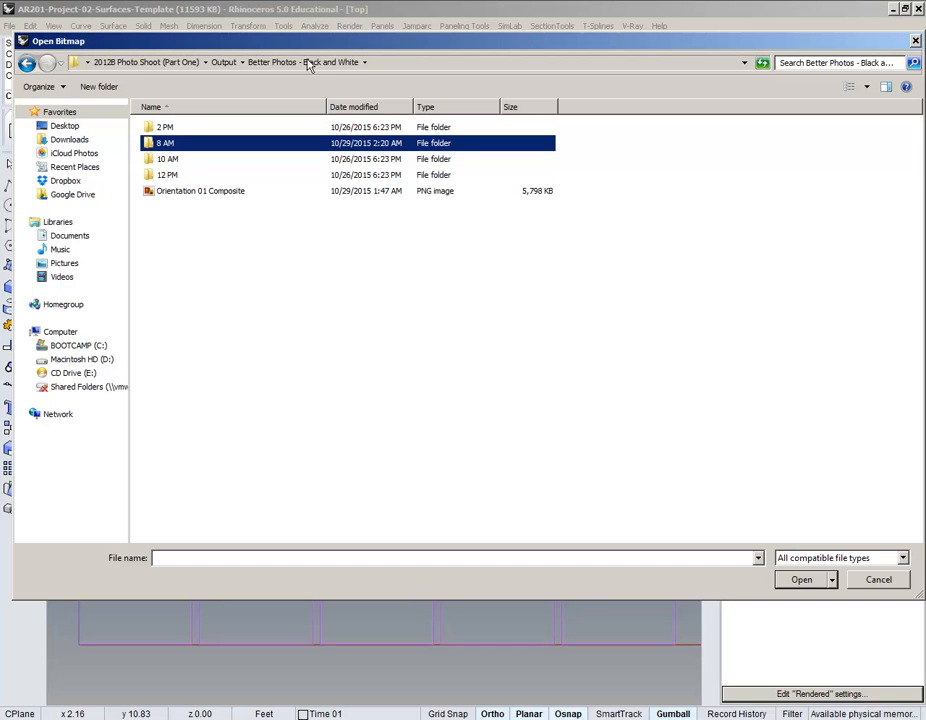
double_click(205, 196)
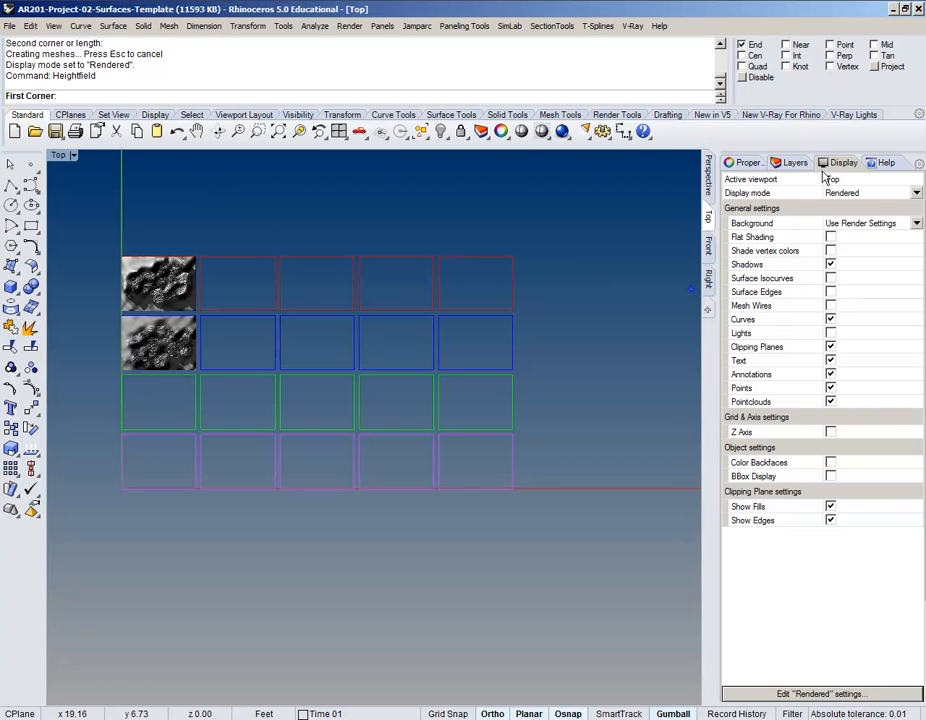
On the Pos 01 Composite layer, fit the heightfield to the fifth red rectangle as a control-point surface, 15 x 11 samples, 0.5 feet high, textured
left_click(794, 162)
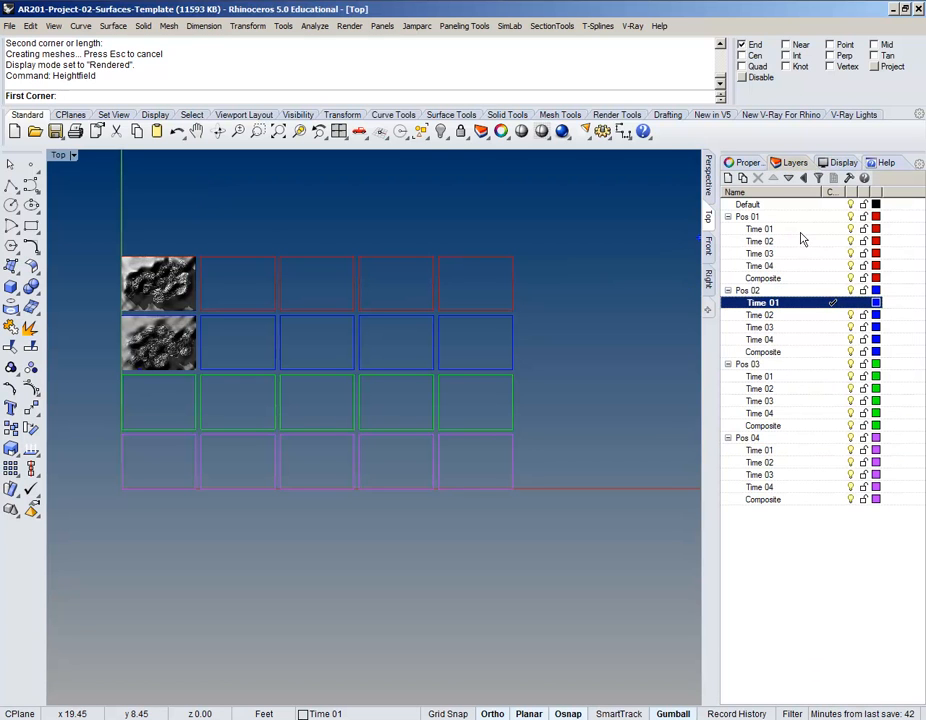
left_click(844, 279)
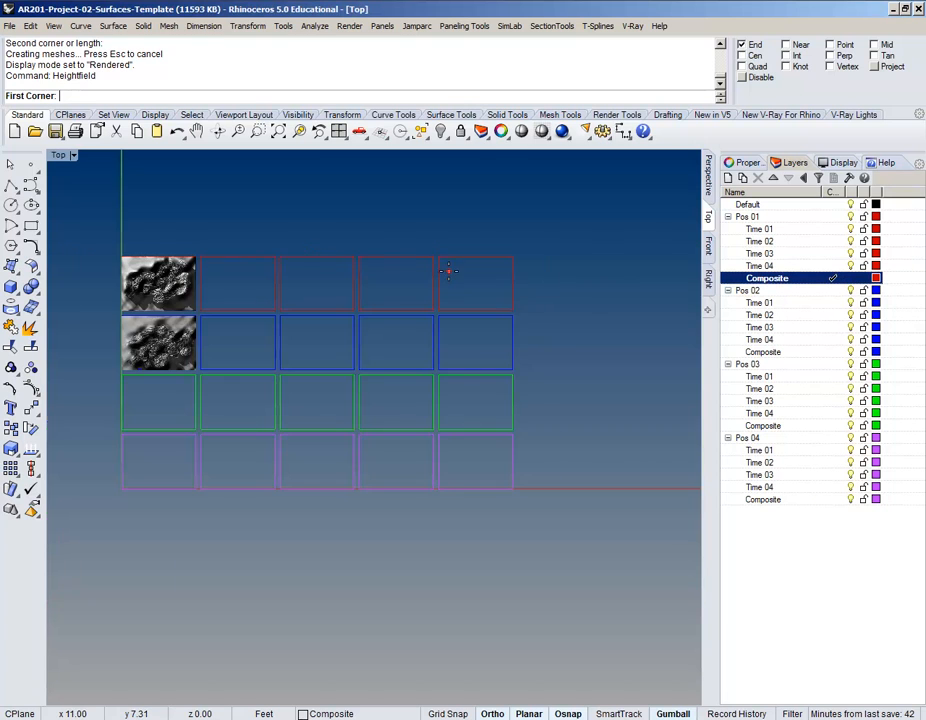
scroll(475, 279, "up", 5)
left_click(427, 363)
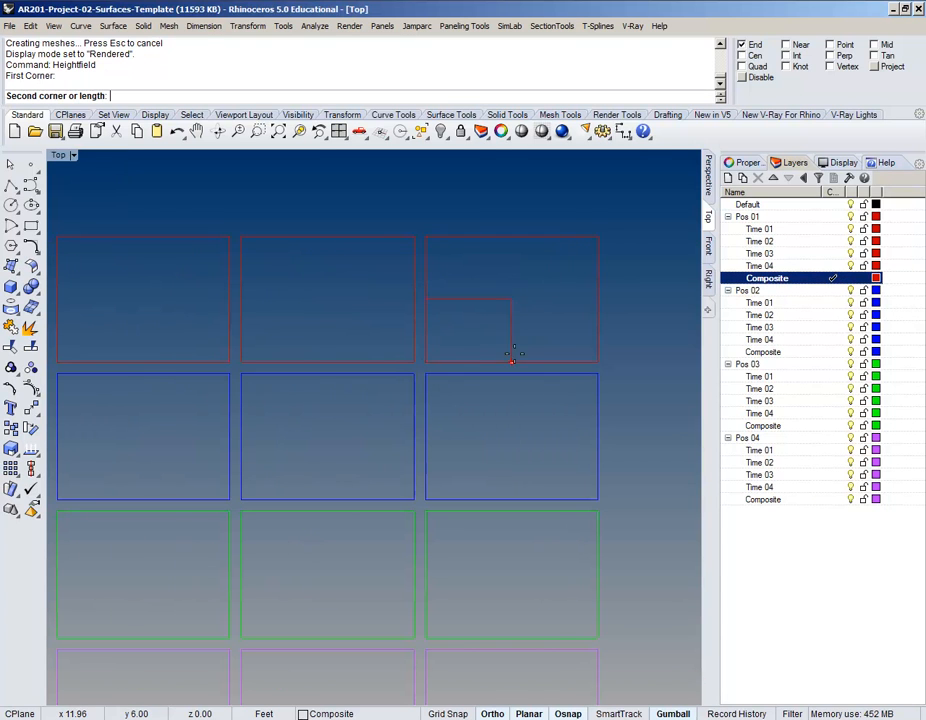
left_click(599, 361)
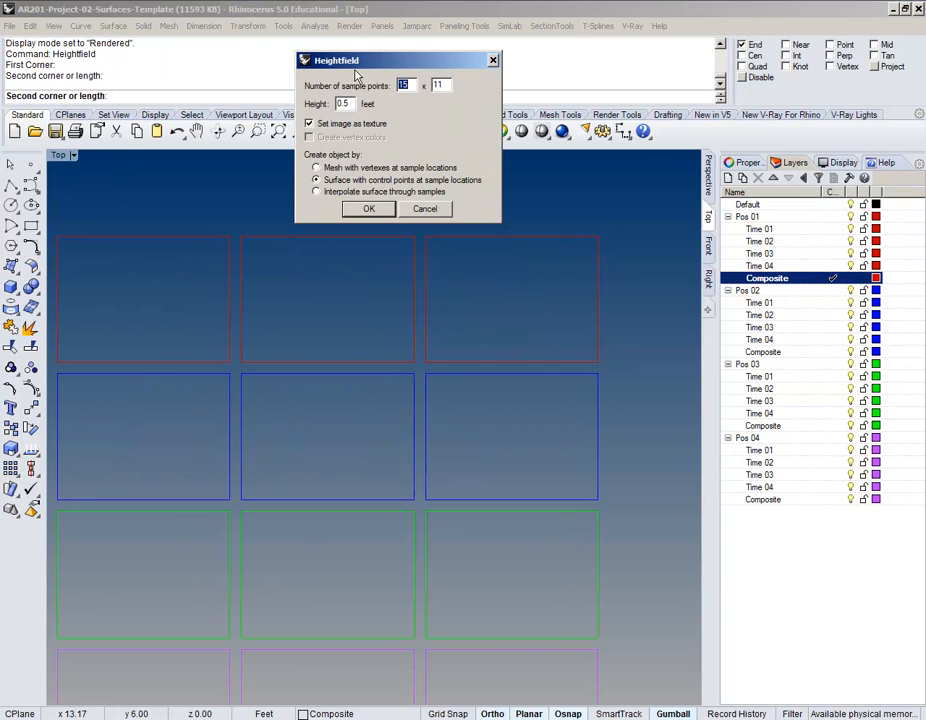
left_click(367, 212)
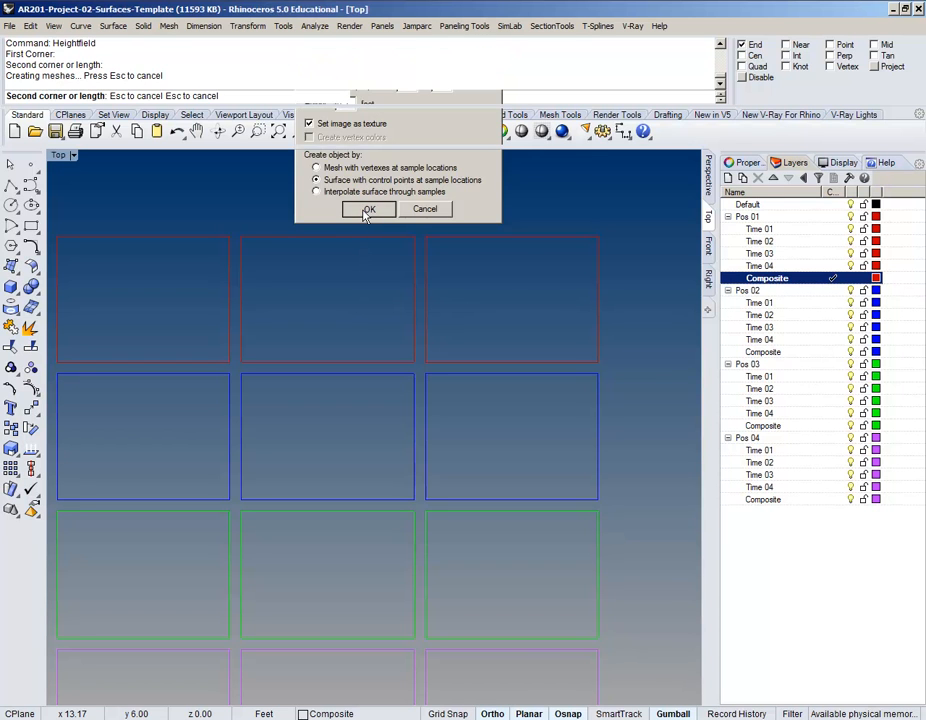
Examine the composite heightfield alongside the two earlier surfaces in the Top and Perspective views
right_click_drag(350, 361, 325, 456)
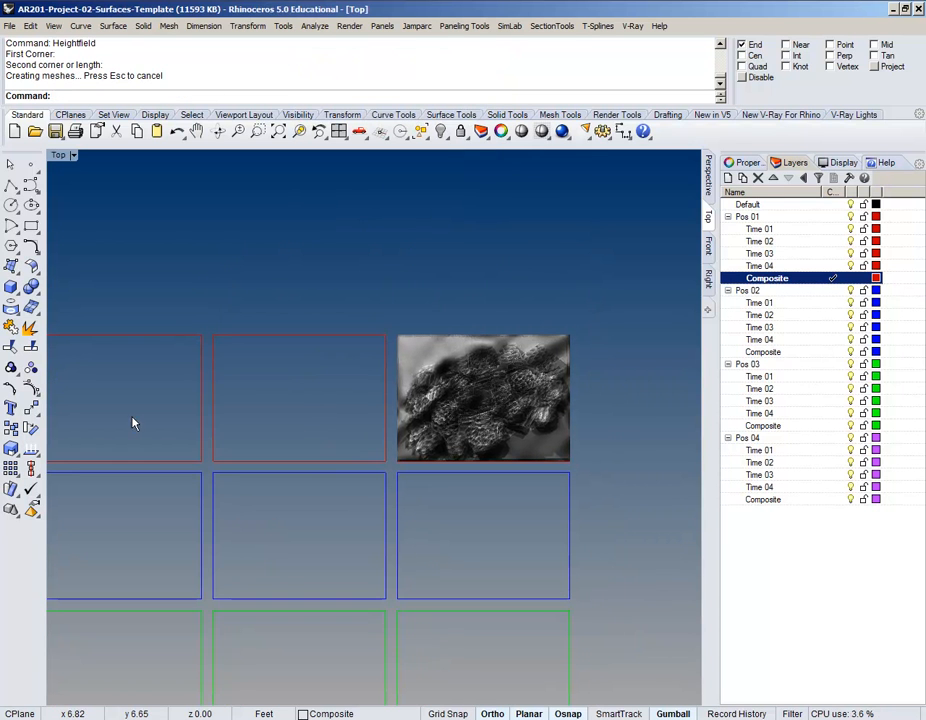
left_click(708, 176)
scroll(350, 276, "down", 6)
scroll(641, 361, "up", 10)
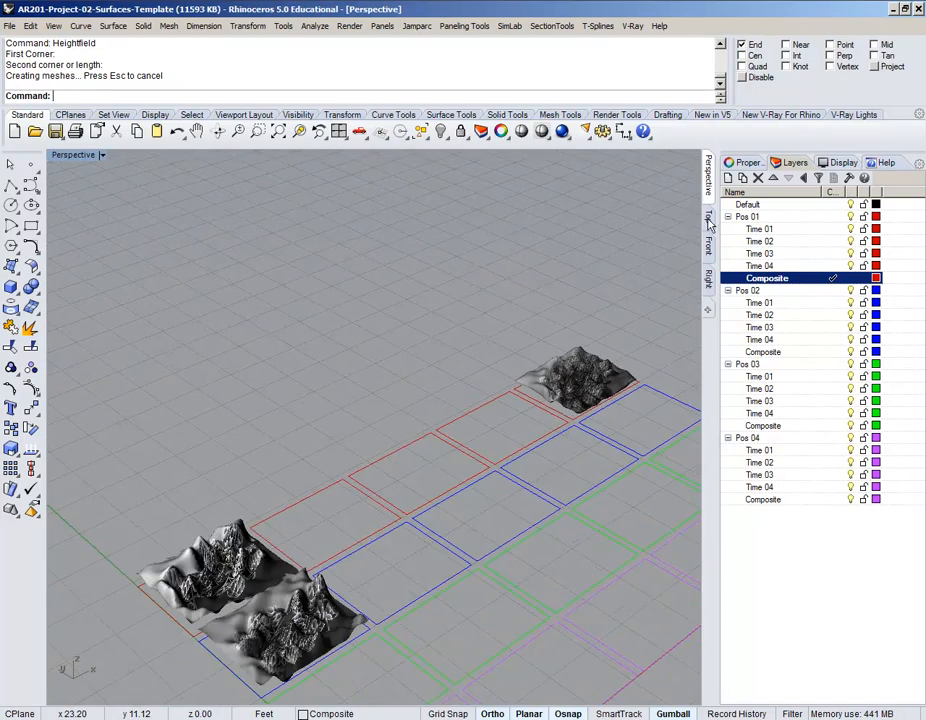
left_click(708, 217)
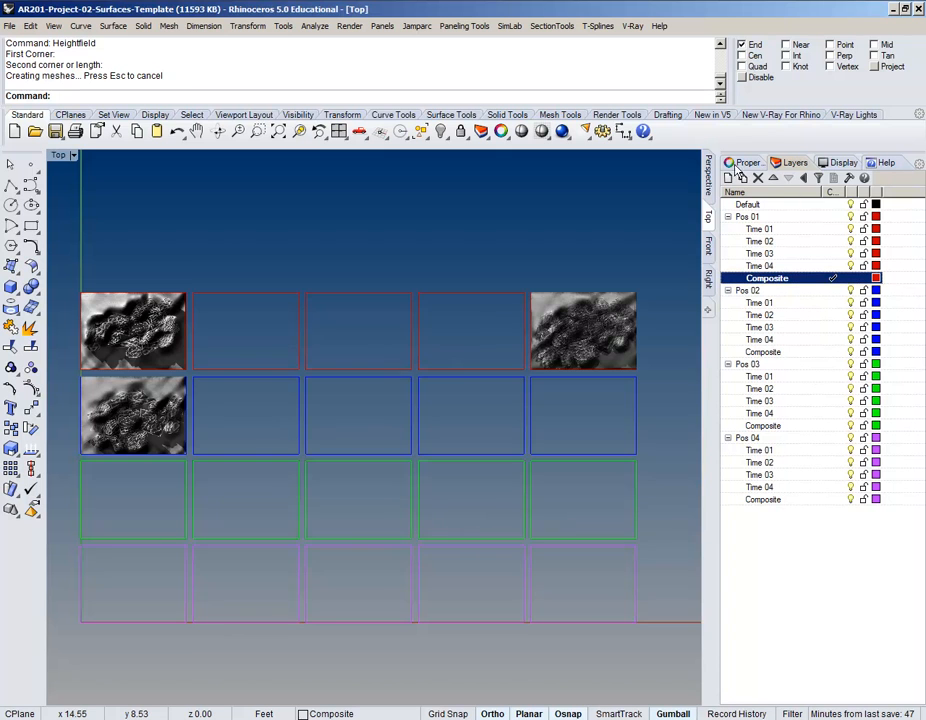
left_click(708, 176)
right_click_drag(333, 500, 320, 486)
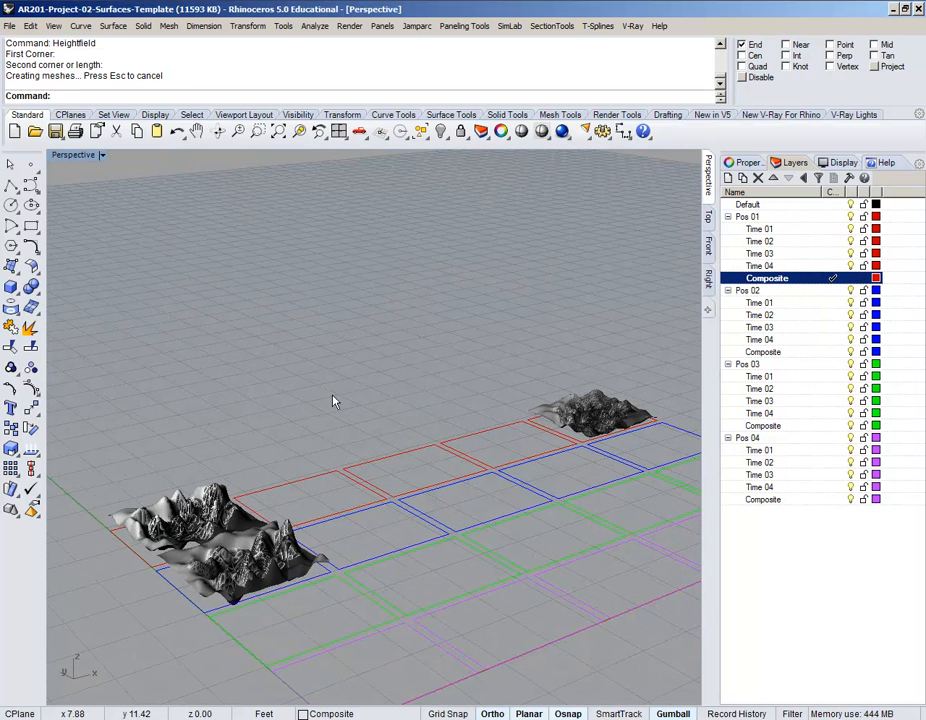